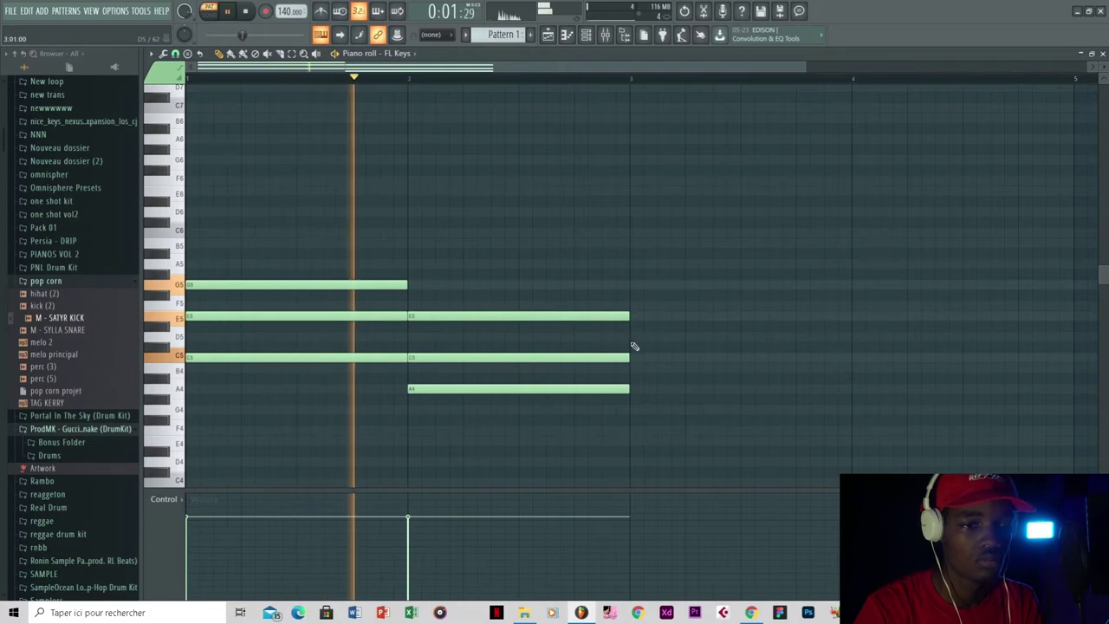
- Paste a chord copy into bar 3, shift its notes to D5, F5 and A5, and play the pattern
{"action": "key", "text": "space"}
{"action": "key", "text": "ctrl+v"}
{"action": "key", "text": "space"}
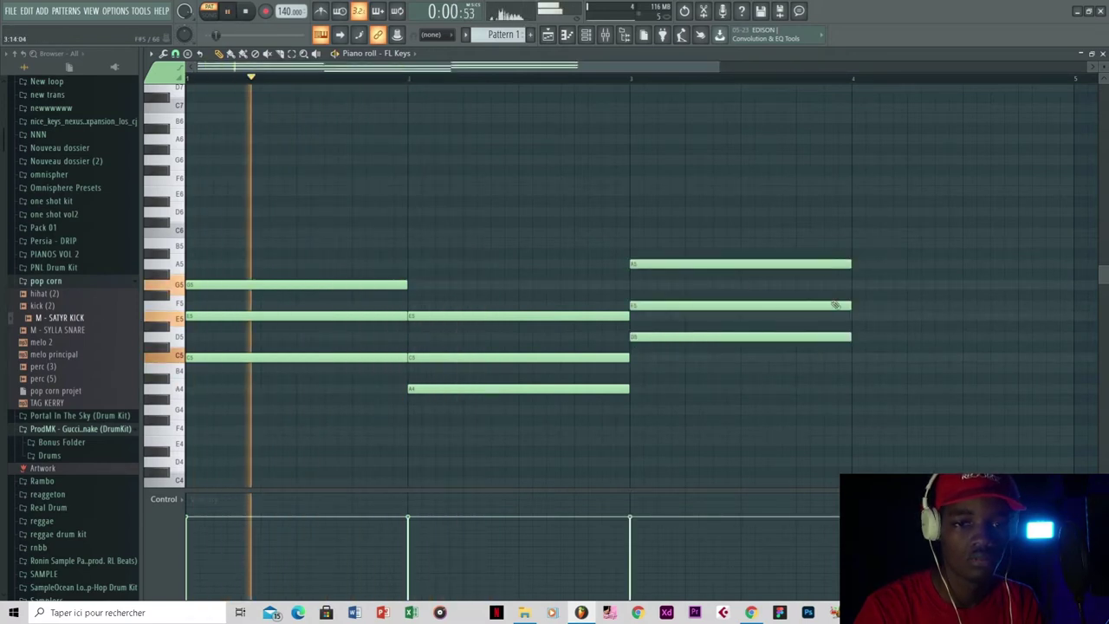
- Copy the C5, E5, G5 chord from bar 1 into bar 4 and play the progression
{"action": "left_click_drag", "start_coordinate": [347, 324], "coordinate": [329, 366]}
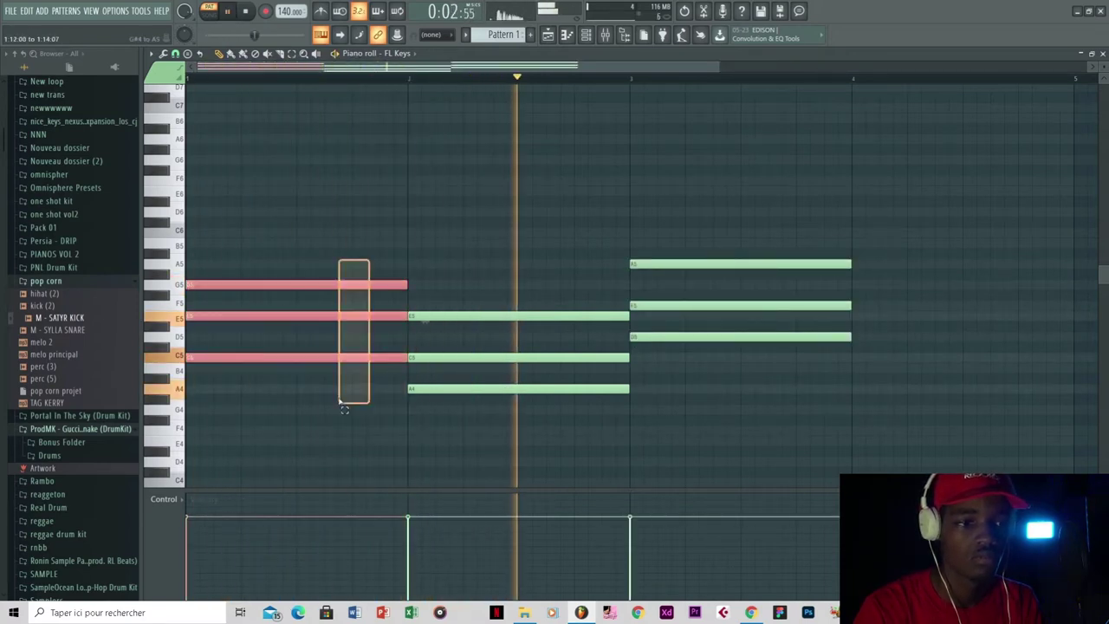
{"action": "key", "text": "ctrl+c"}
{"action": "key", "text": "ctrl+v"}
{"action": "left_click_drag", "start_coordinate": [1024, 358], "coordinate": [998, 360]}
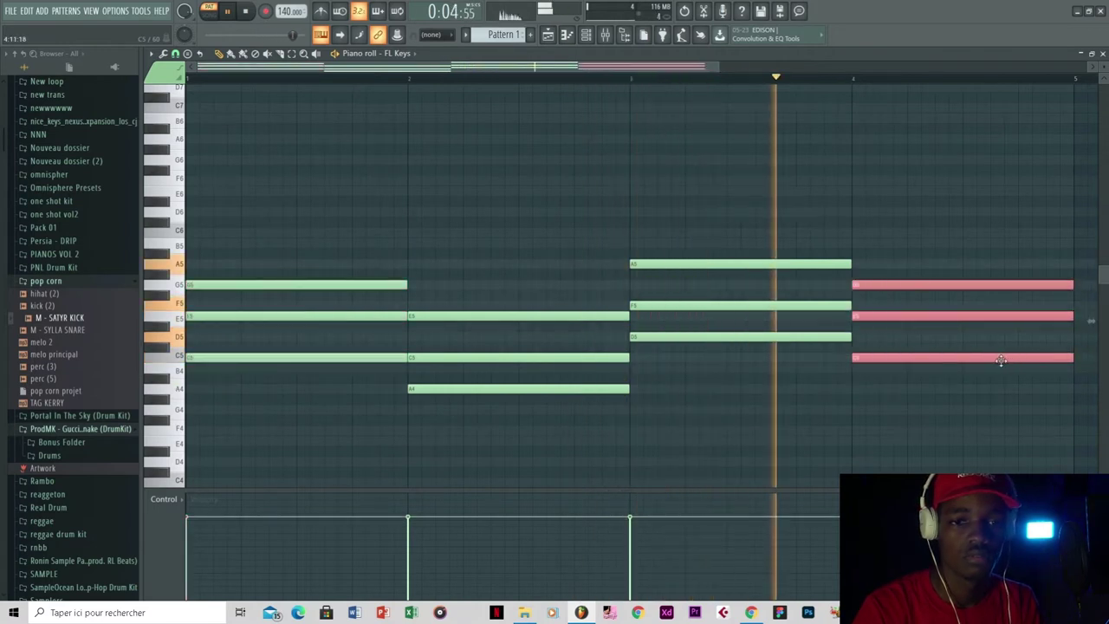
{"action": "key", "text": "ctrl+d"}
{"action": "key", "text": "space"}
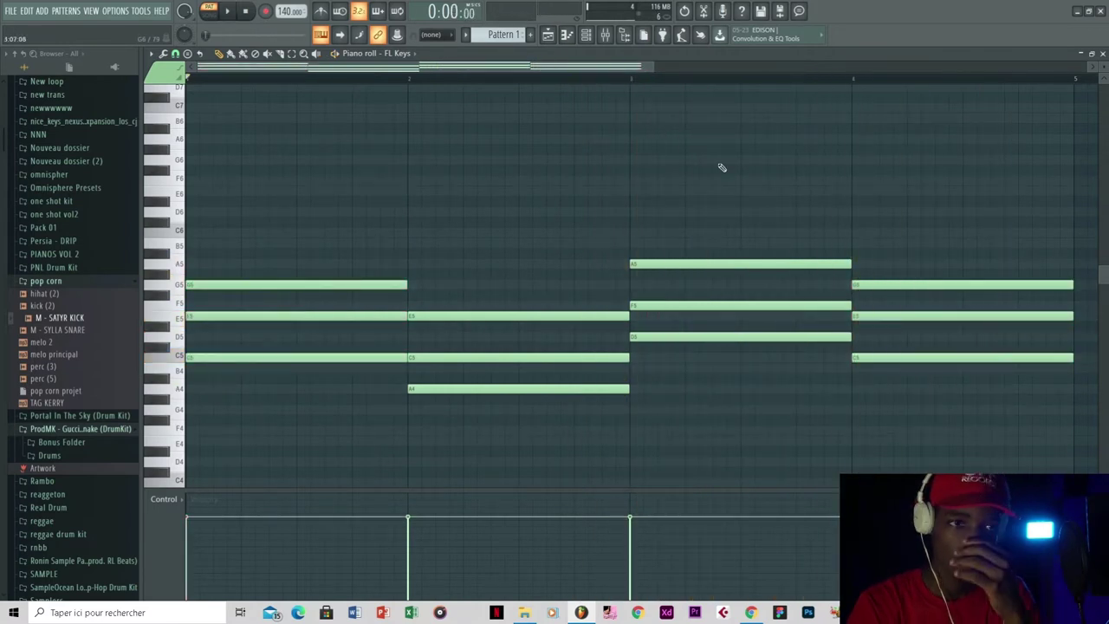
- Add a reFX Nexus instrument channel and load its Digital Dash Pluck preset
{"action": "scroll", "coordinate": [722, 167], "scroll_direction": "down", "scroll_amount": 2}
{"action": "key", "text": "F6"}
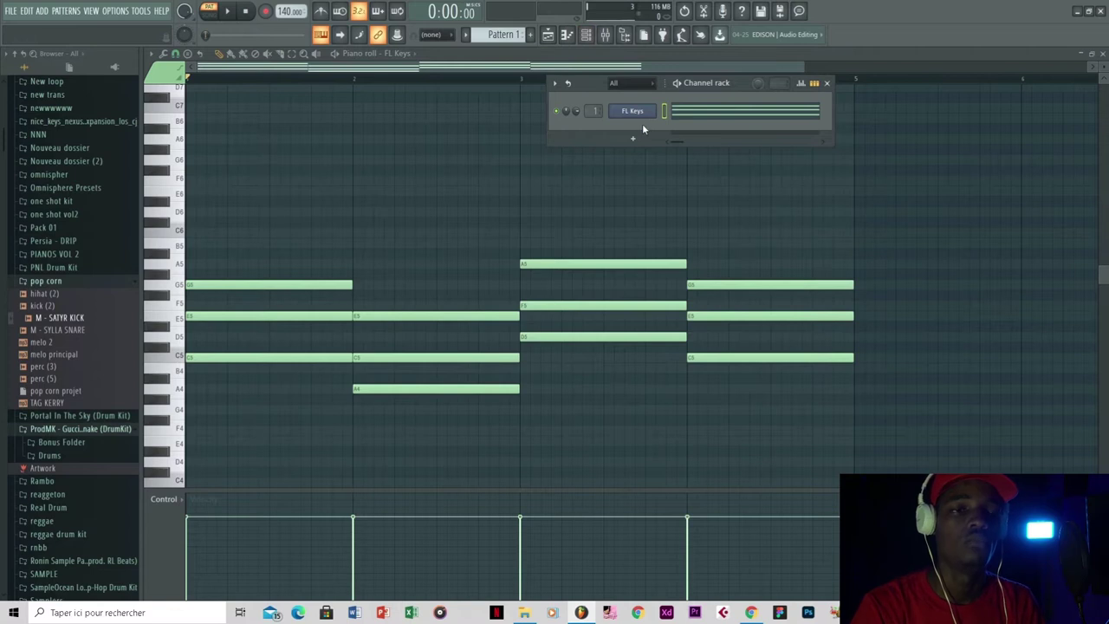
{"action": "left_click", "coordinate": [633, 139]}
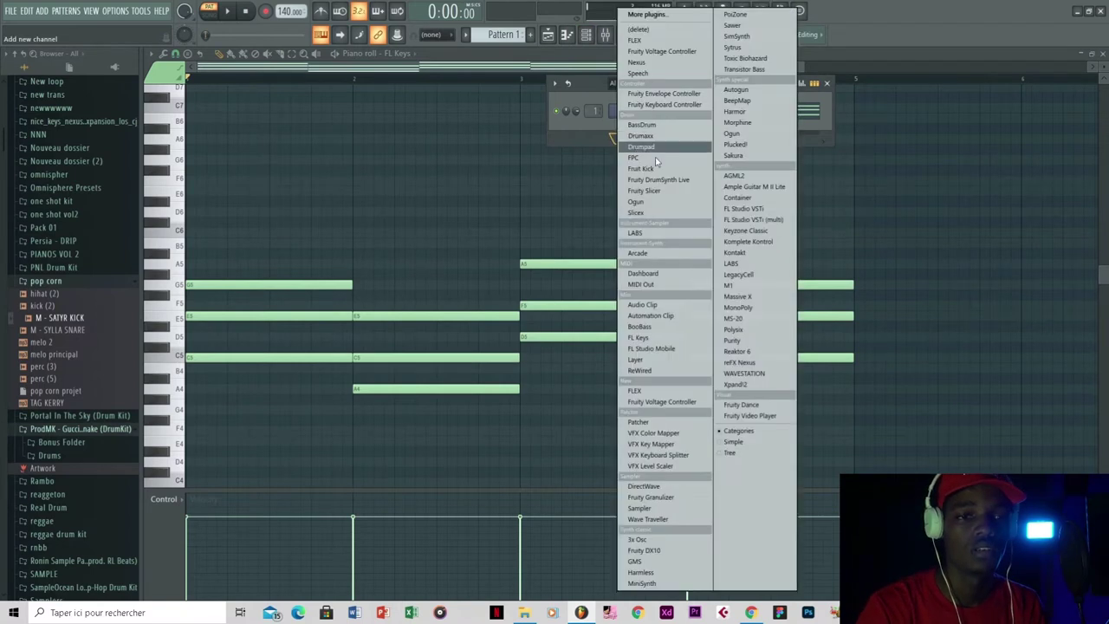
{"action": "left_click", "coordinate": [750, 363]}
{"action": "left_click", "coordinate": [505, 256]}
{"action": "left_click", "coordinate": [594, 86]}
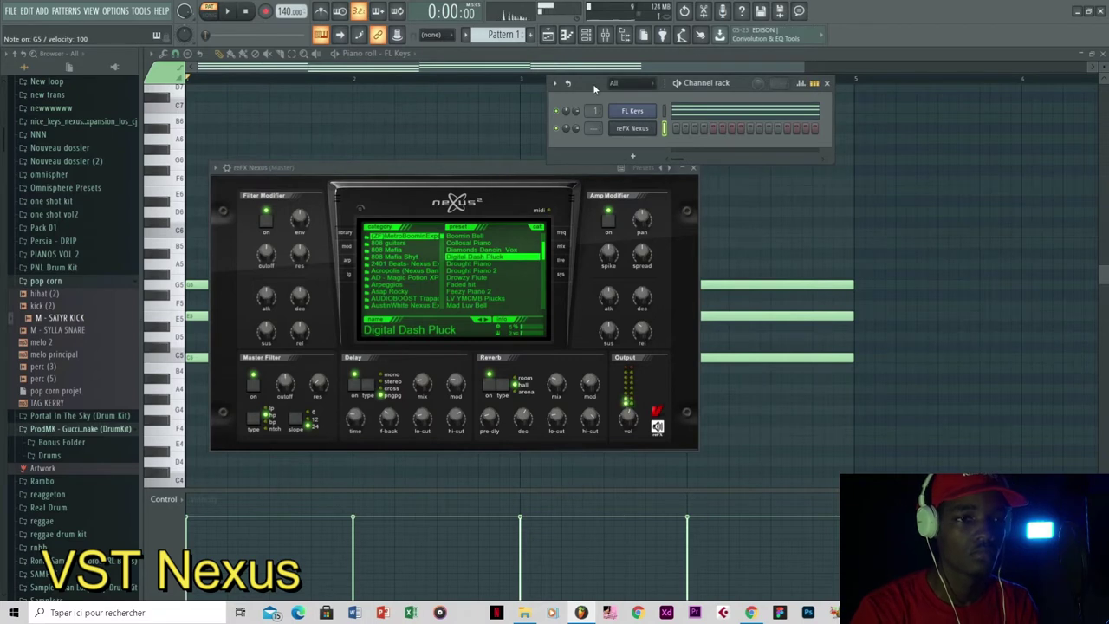
- Open the reFX Nexus channel's piano roll and mute the FL Keys channel
{"action": "right_click", "coordinate": [651, 128]}
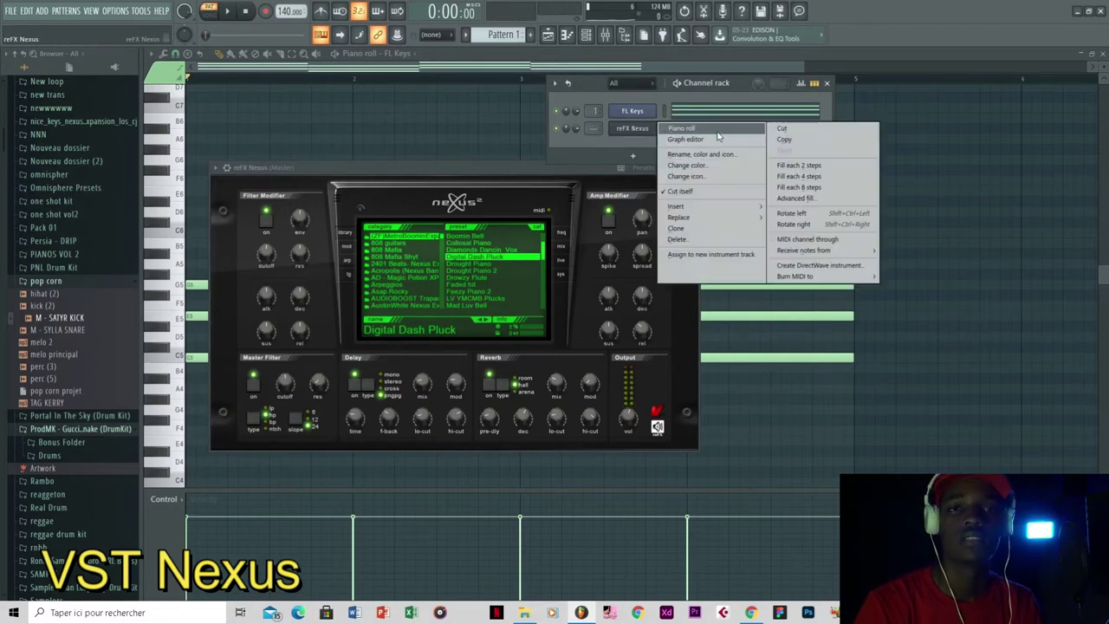
{"action": "left_click", "coordinate": [712, 132]}
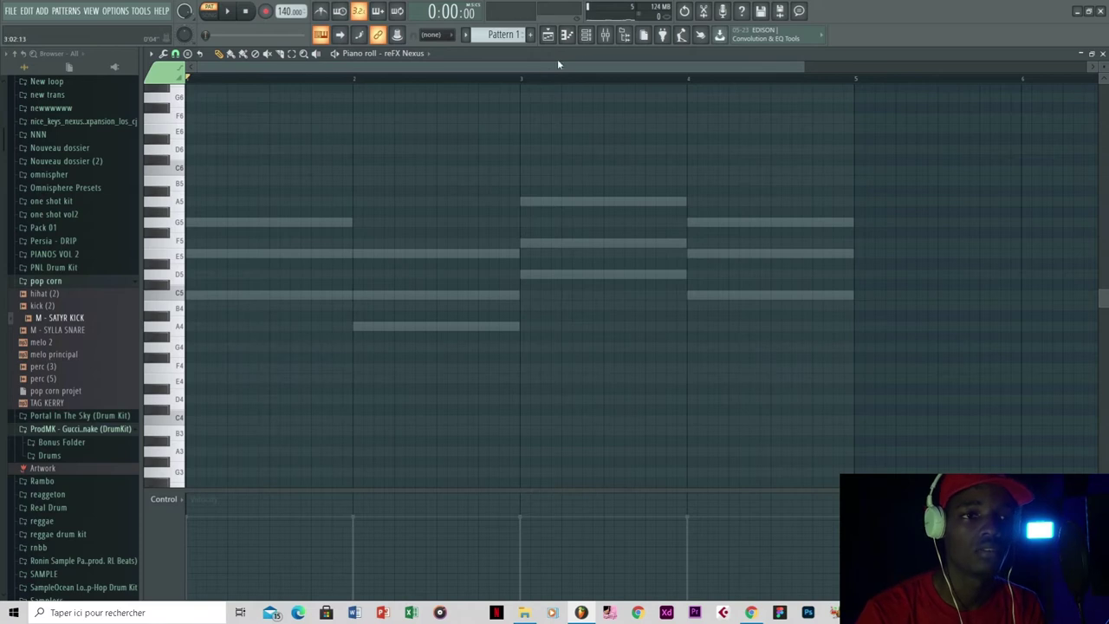
{"action": "left_click", "coordinate": [585, 35]}
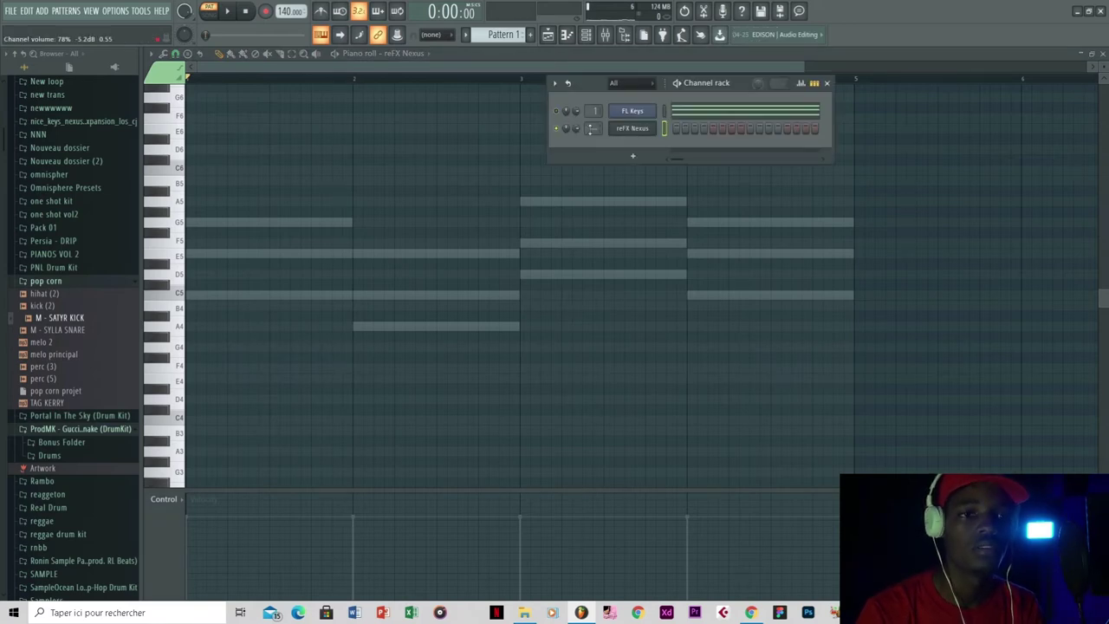
{"action": "left_click", "coordinate": [557, 67]}
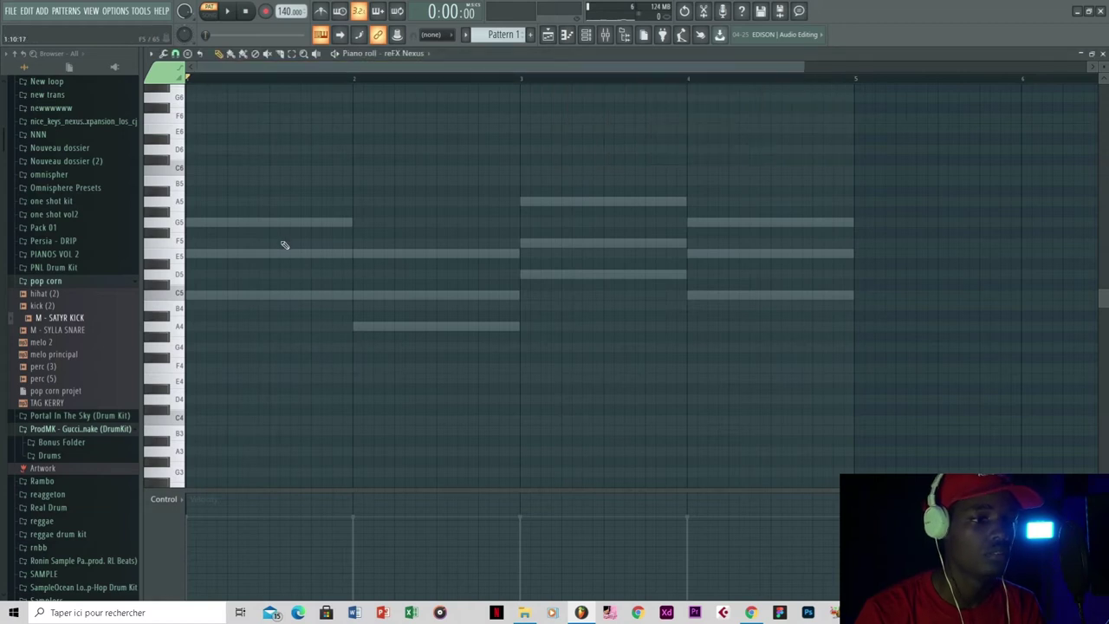
- Recreate the four-bar chord progression over the ghost notes in the reFX Nexus piano roll and play it back
{"action": "left_click", "coordinate": [224, 295]}
{"action": "left_click", "coordinate": [217, 253]}
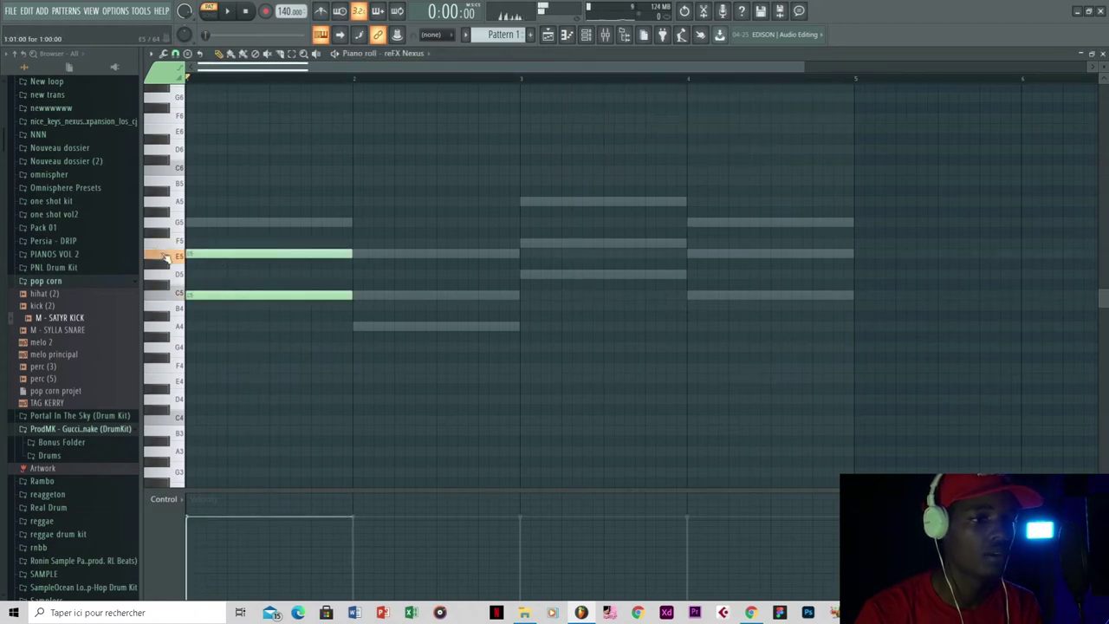
{"action": "left_click", "coordinate": [232, 223]}
{"action": "key", "text": "ctrl+a"}
{"action": "left_click_drag", "start_coordinate": [229, 295], "coordinate": [731, 294]}
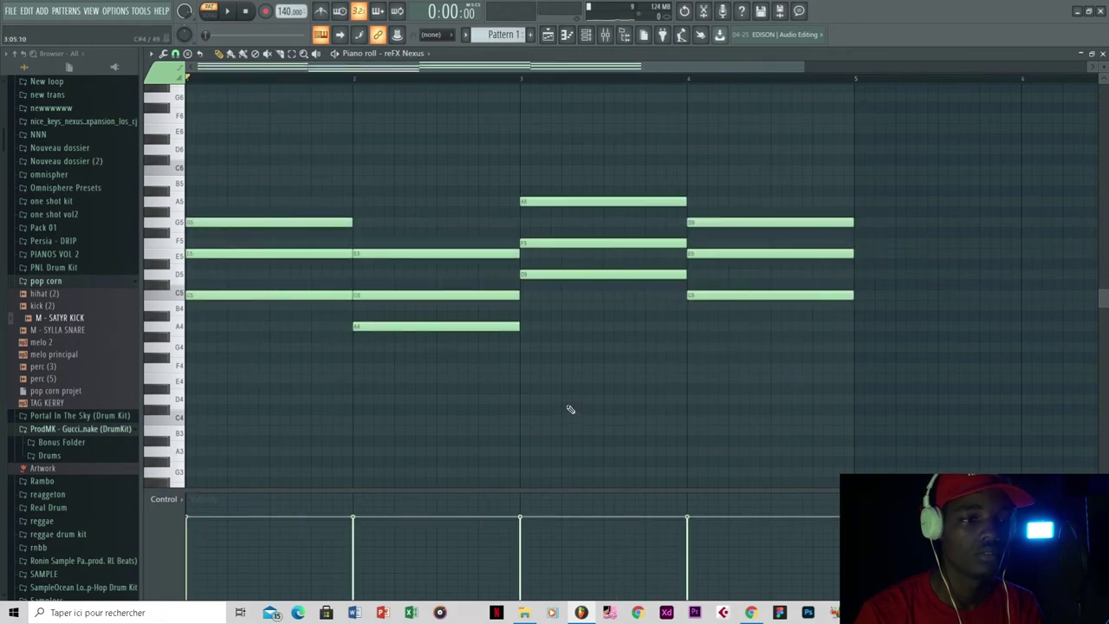
{"action": "key", "text": "space"}
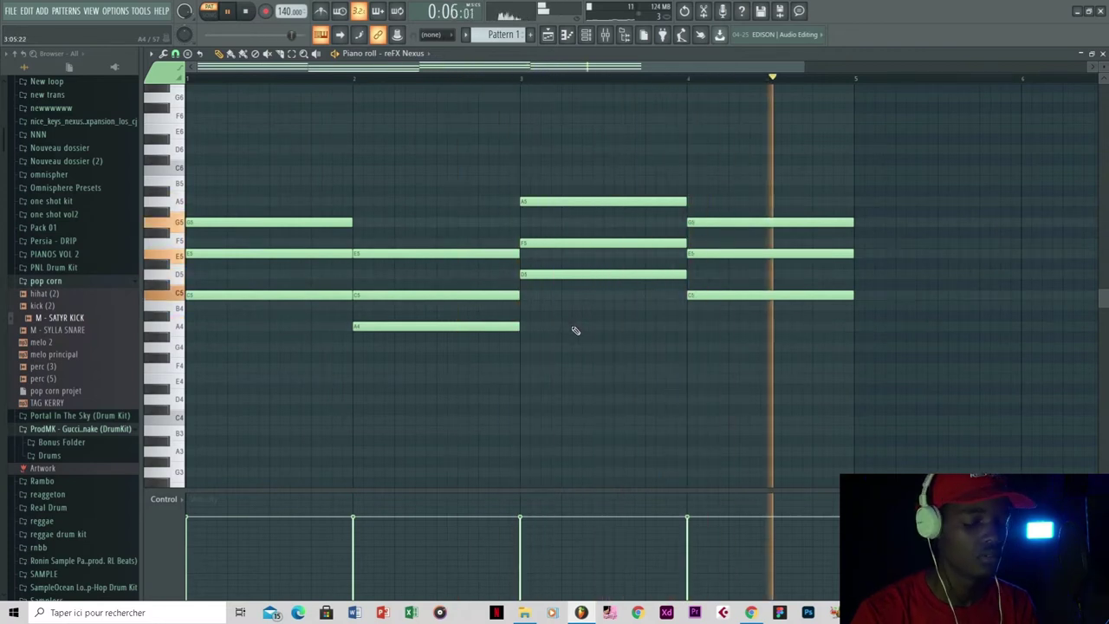
{"action": "key", "text": "space"}
- Save the project as an FL Studio song file named "youtube beat numero 1" in the beat folder
{"action": "key", "text": "ctrl+shift+s"}
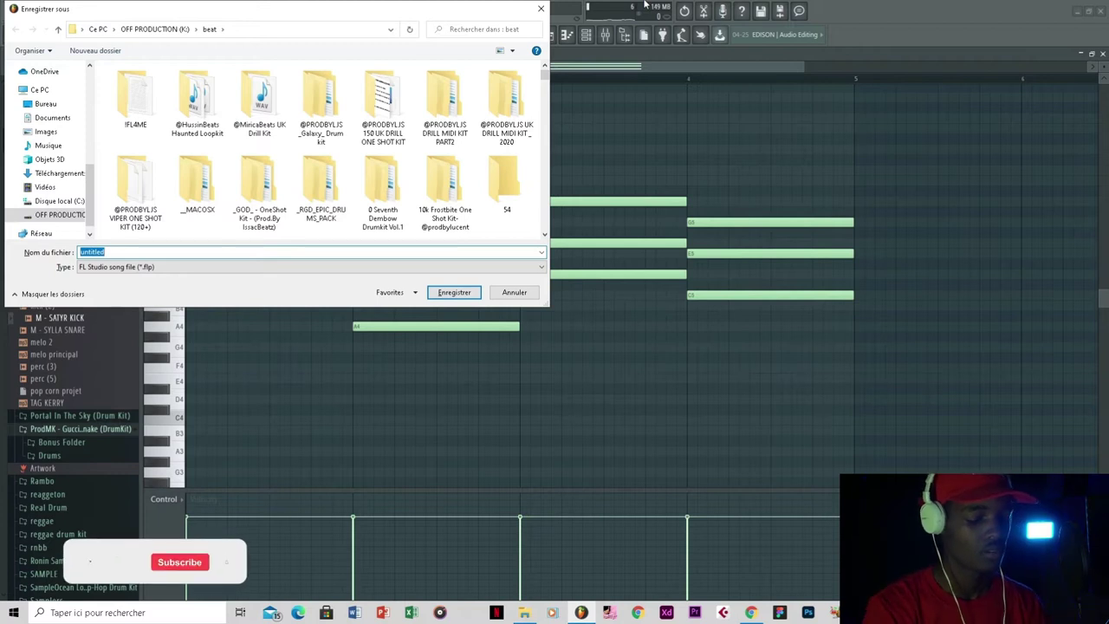
{"action": "type", "text": "youtu"}
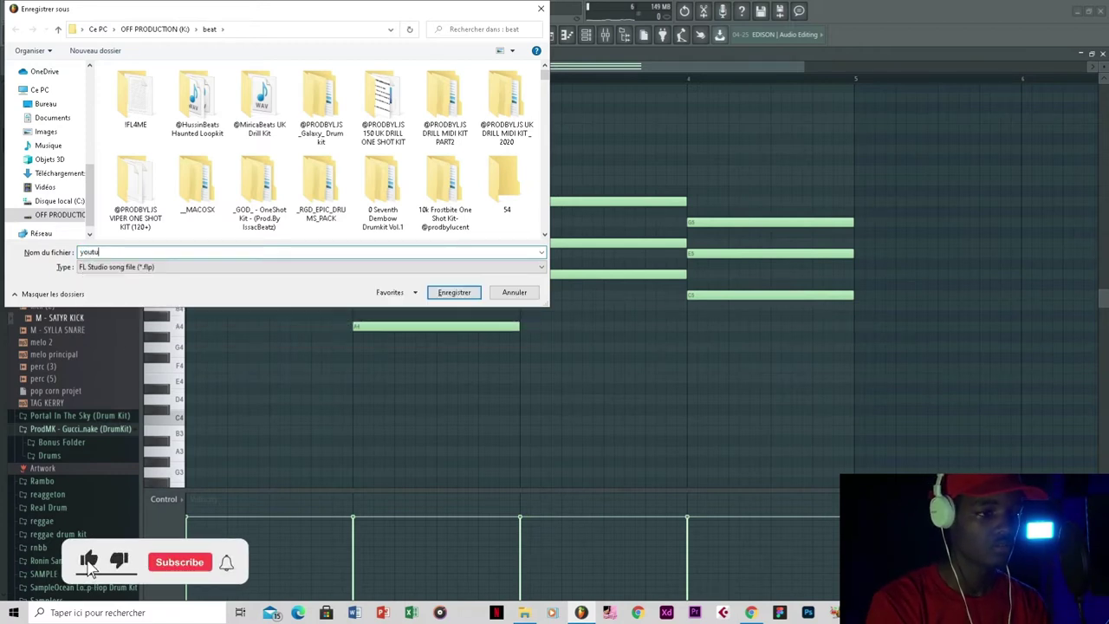
{"action": "type", "text": "be "}
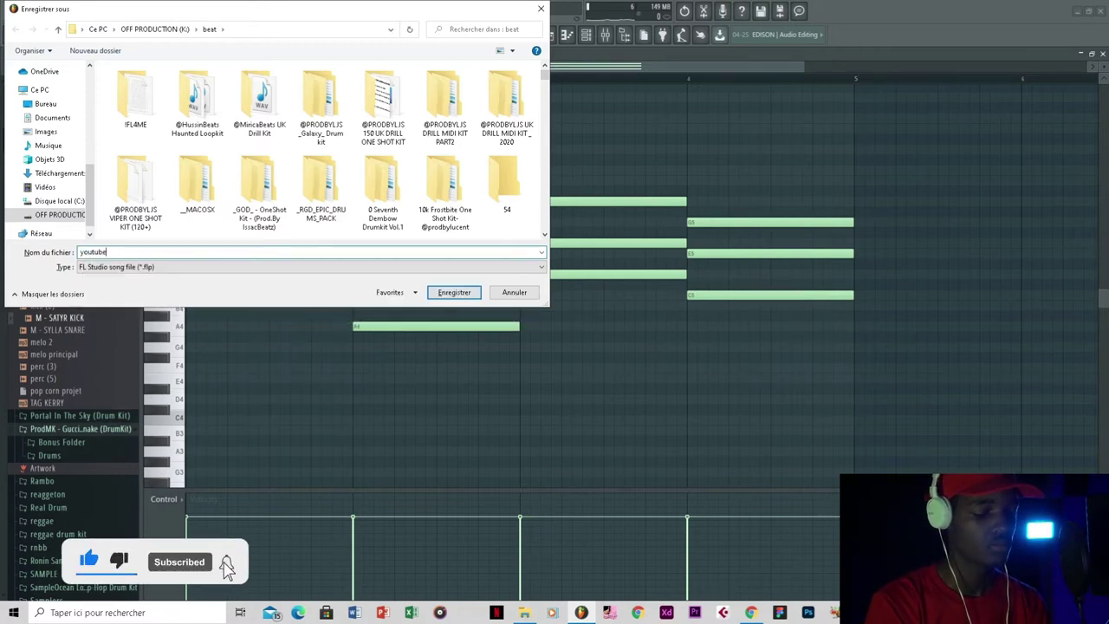
{"action": "type", "text": "beat numero 1"}
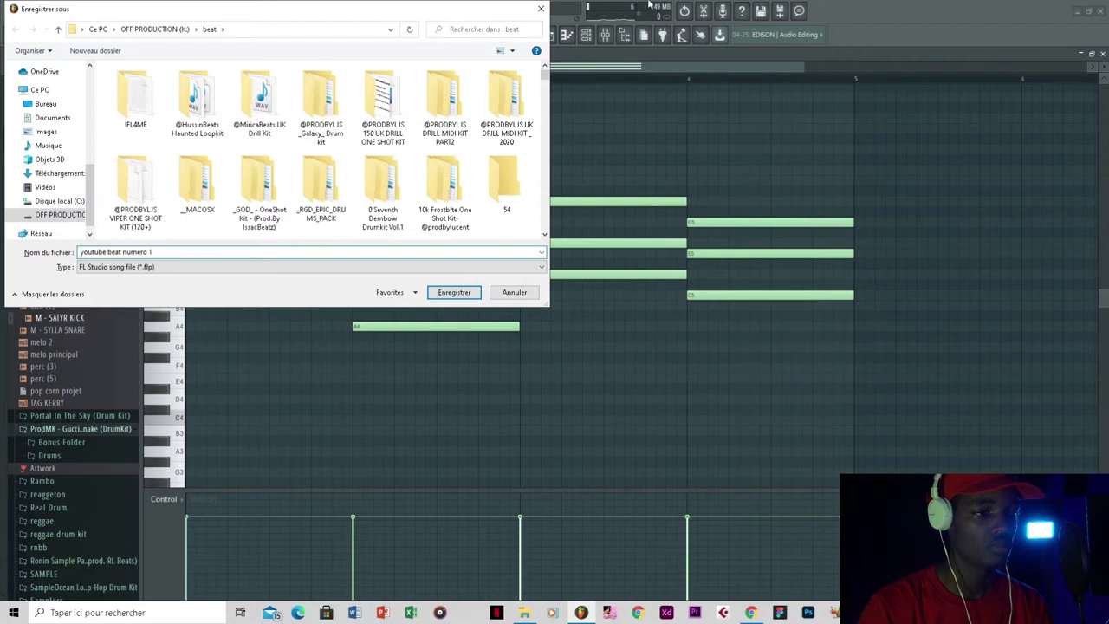
{"action": "left_click", "coordinate": [454, 293]}
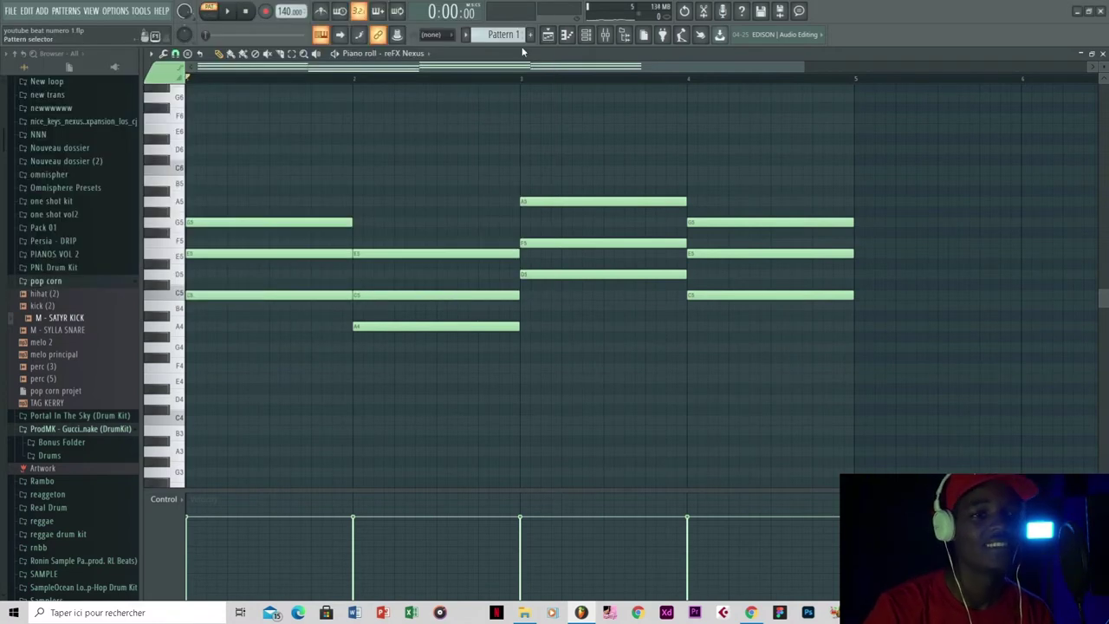
- Apply the arpeggiator to the Nexus chords with the Normal pattern, range 1 and Chord sync
{"action": "left_click_drag", "start_coordinate": [795, 67], "coordinate": [721, 85]}
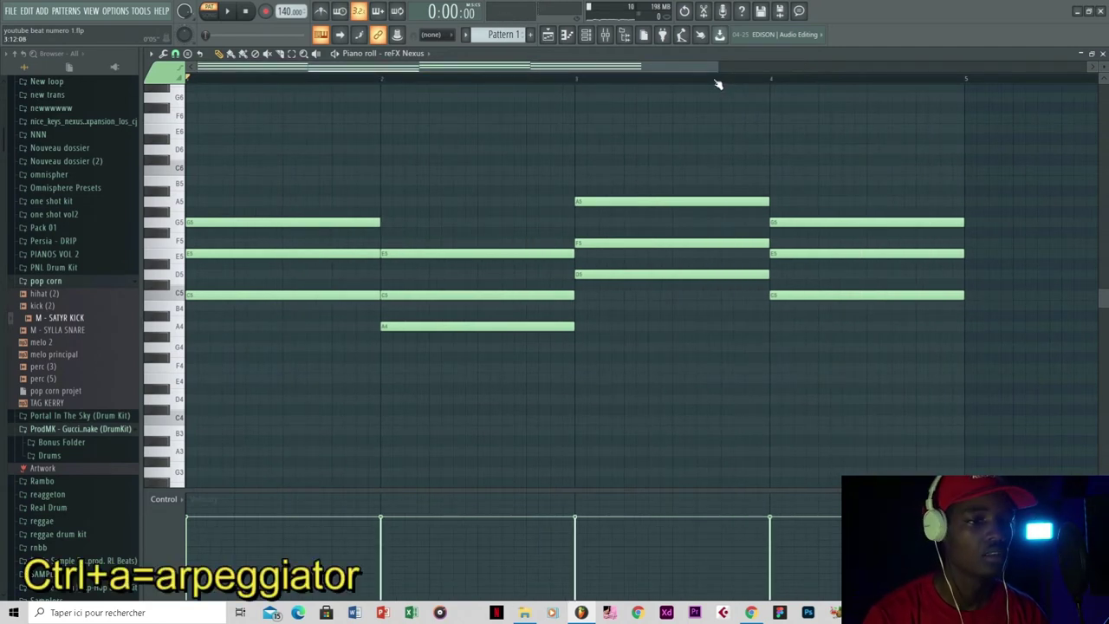
{"action": "key", "text": "alt+a"}
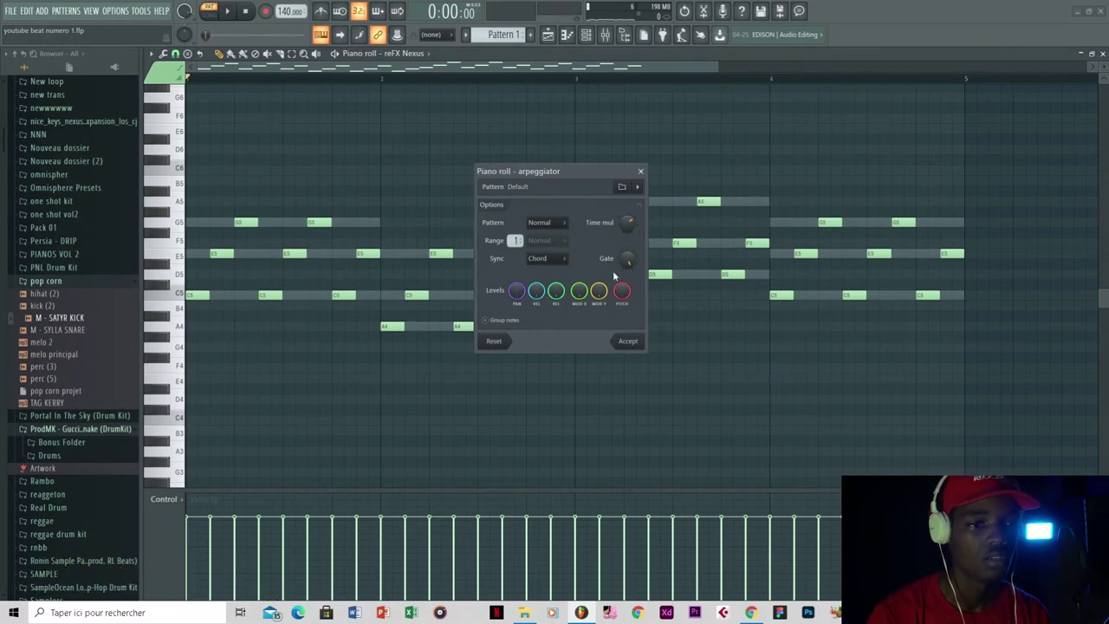
{"action": "left_click", "coordinate": [561, 227]}
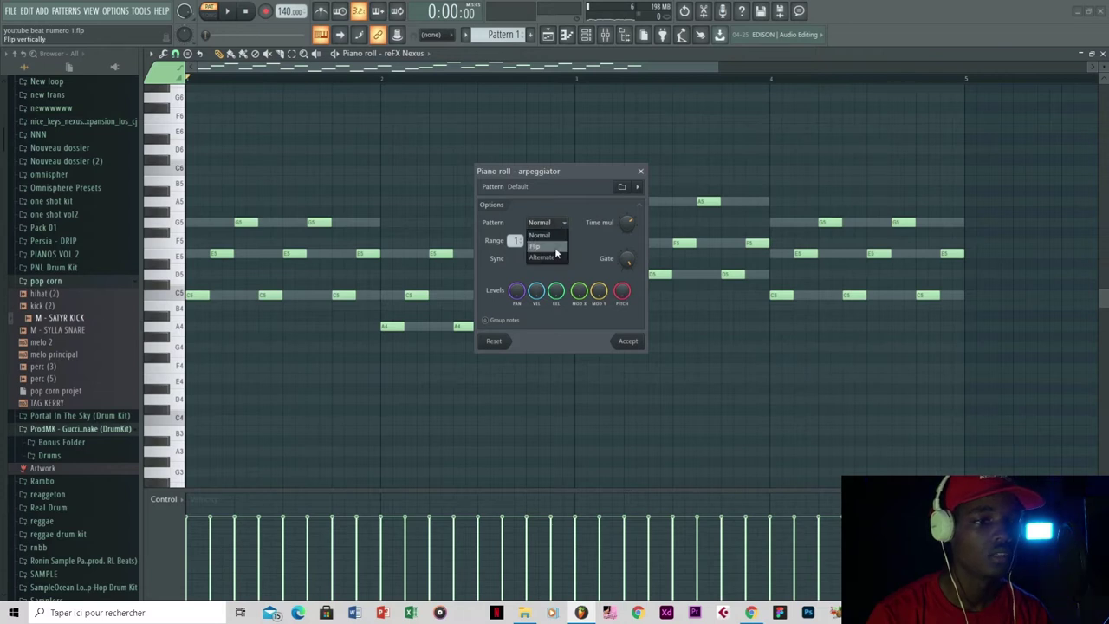
{"action": "left_click", "coordinate": [554, 247]}
{"action": "left_click", "coordinate": [554, 229]}
{"action": "left_click", "coordinate": [542, 234]}
{"action": "left_click", "coordinate": [551, 258]}
{"action": "left_click", "coordinate": [616, 205]}
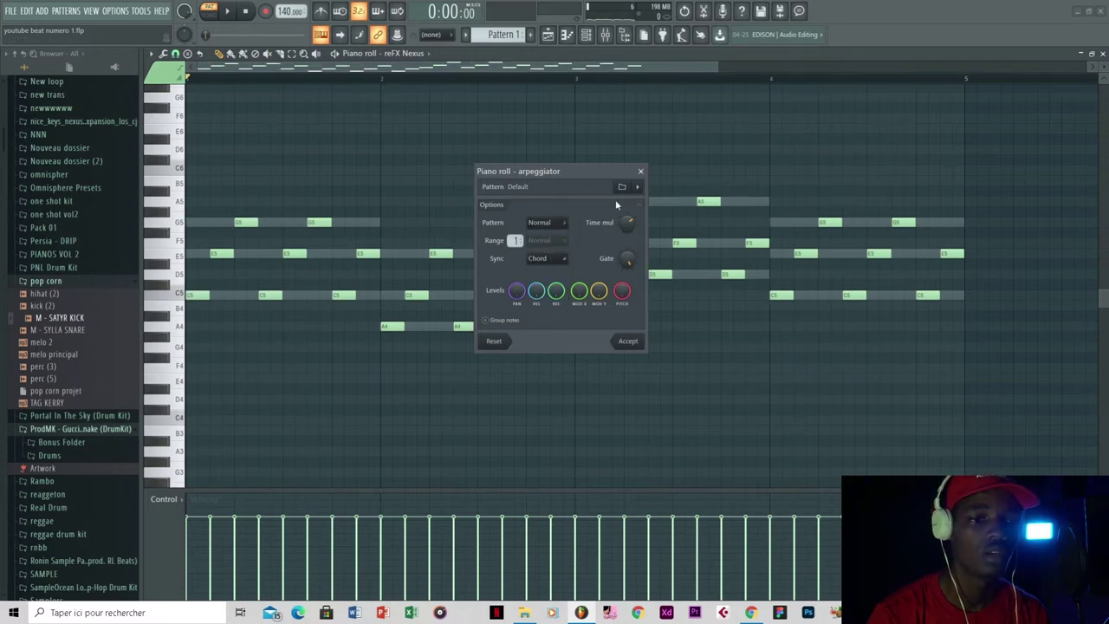
{"action": "left_click", "coordinate": [627, 341]}
- Audition the arpeggio and swap the order of the C5/E5 notes in bar 2 and the E5/G5 notes in bar 4
{"action": "key", "text": "space"}
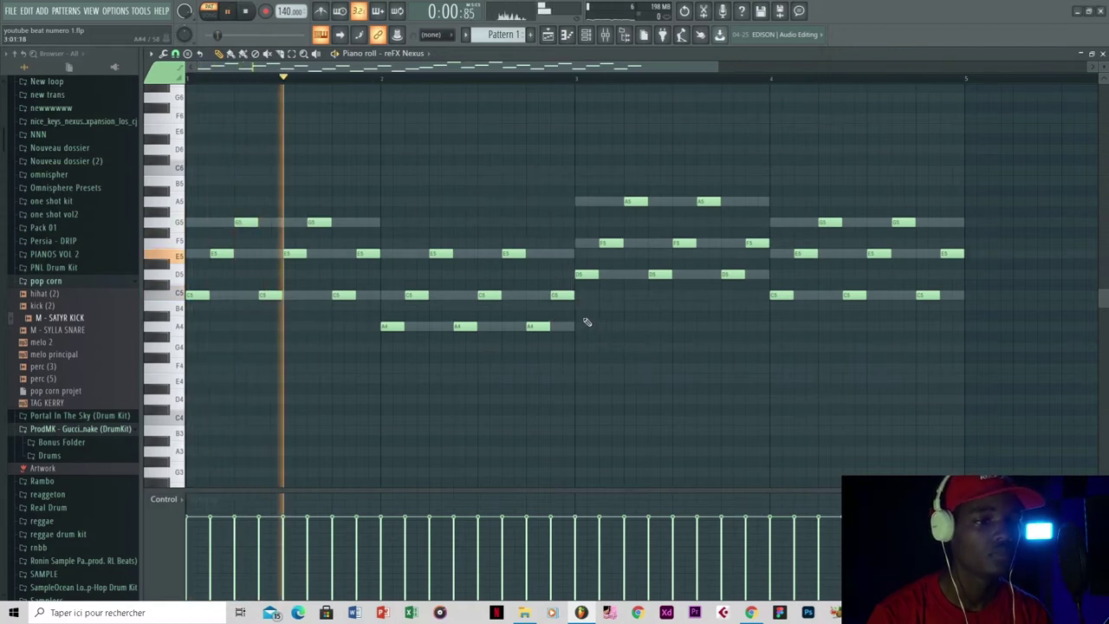
{"action": "key", "text": "space"}
{"action": "key", "text": "space"}
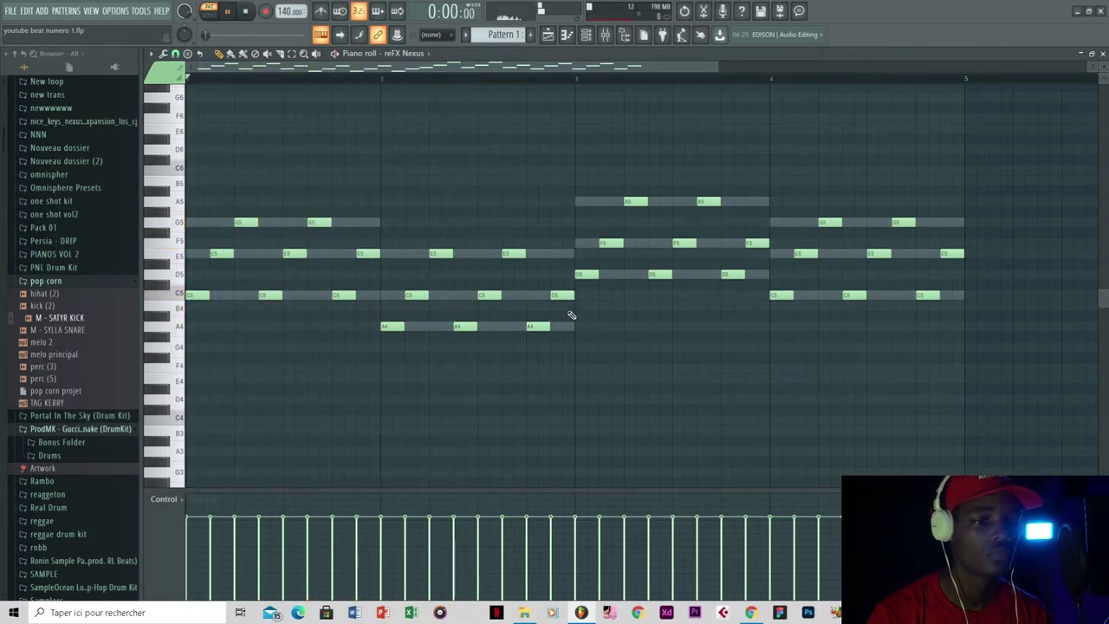
{"action": "key", "text": "space"}
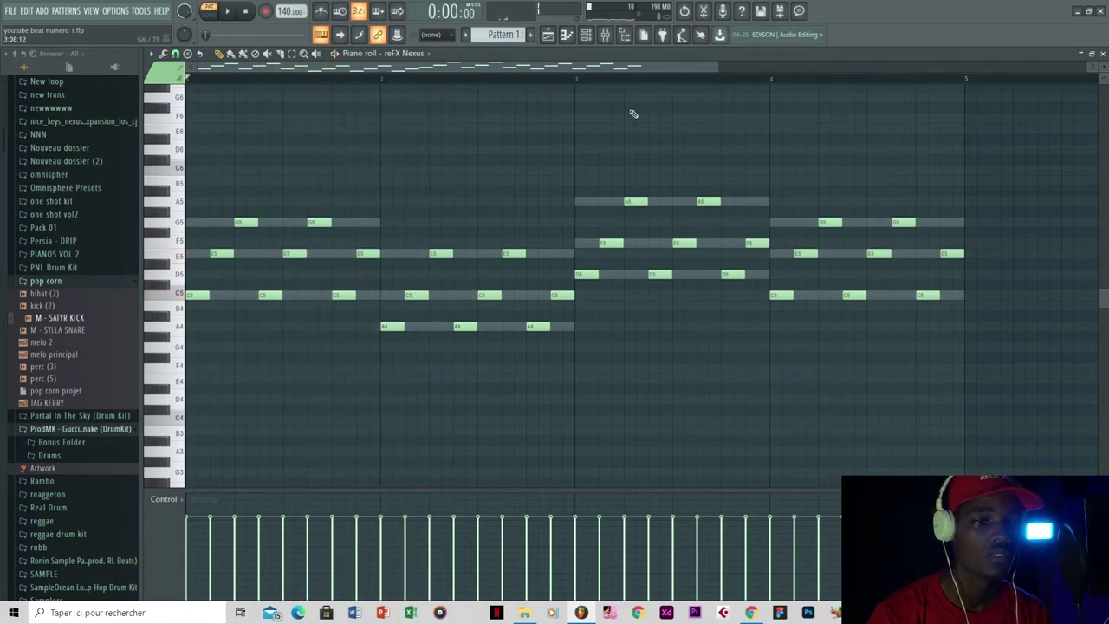
{"action": "left_click_drag", "start_coordinate": [423, 305], "coordinate": [424, 258]}
{"action": "key", "text": "ctrl+z"}
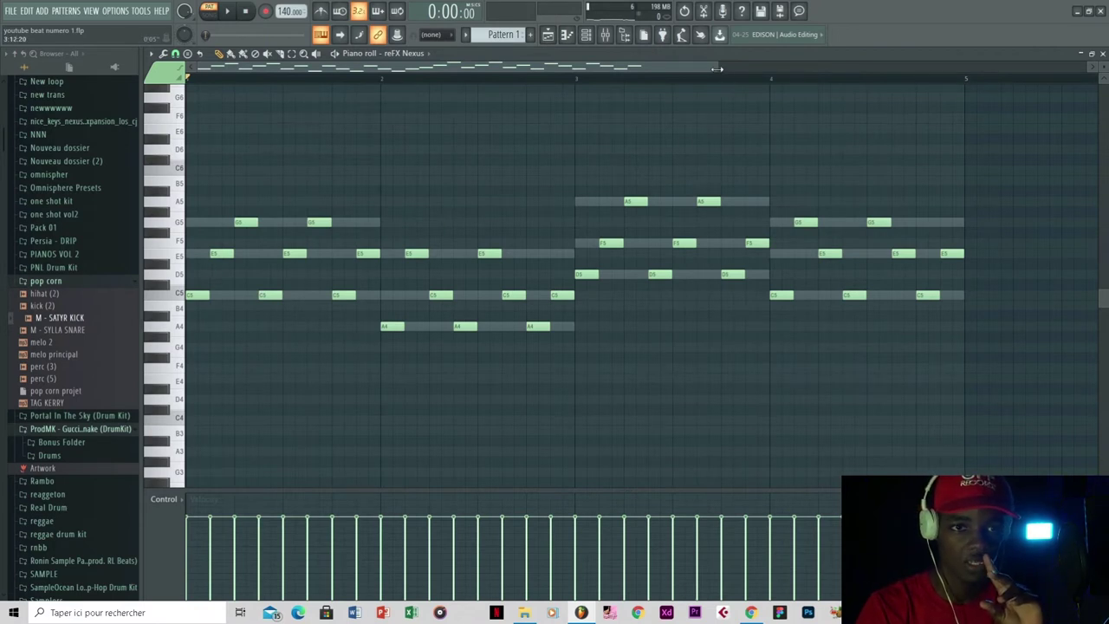
- Stack E5 and G5 notes above the first C5 of bar 1, select both and play the result
{"action": "left_click_drag", "start_coordinate": [716, 68], "coordinate": [667, 69]}
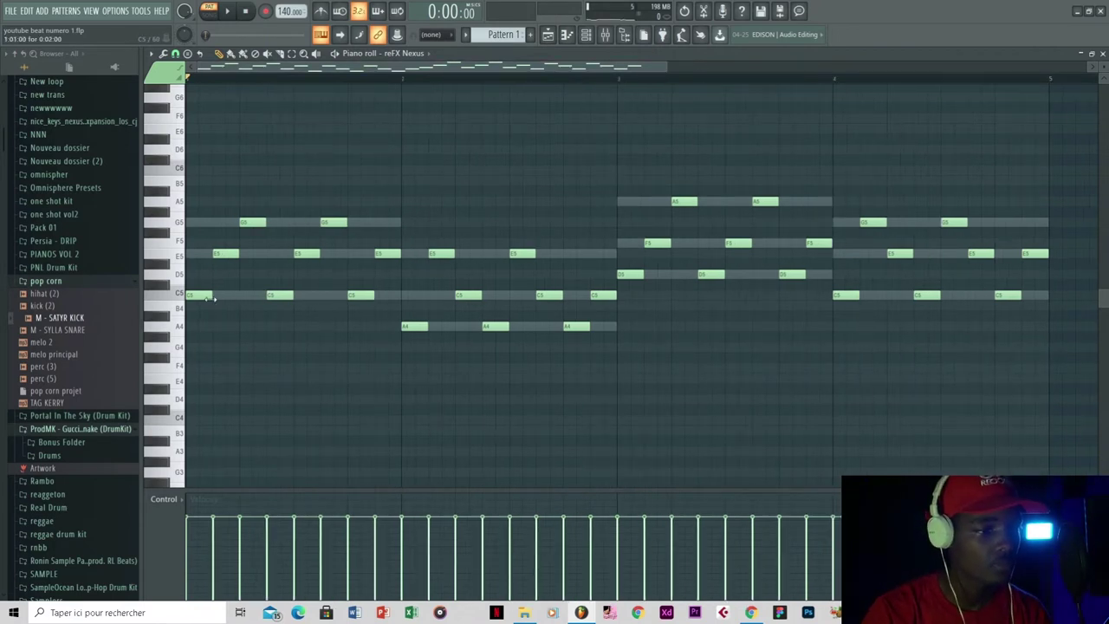
{"action": "left_click", "coordinate": [199, 254]}
{"action": "left_click", "coordinate": [200, 223]}
{"action": "left_click_drag", "start_coordinate": [222, 217], "coordinate": [213, 296]}
{"action": "key", "text": "space"}
{"action": "key", "text": "space"}
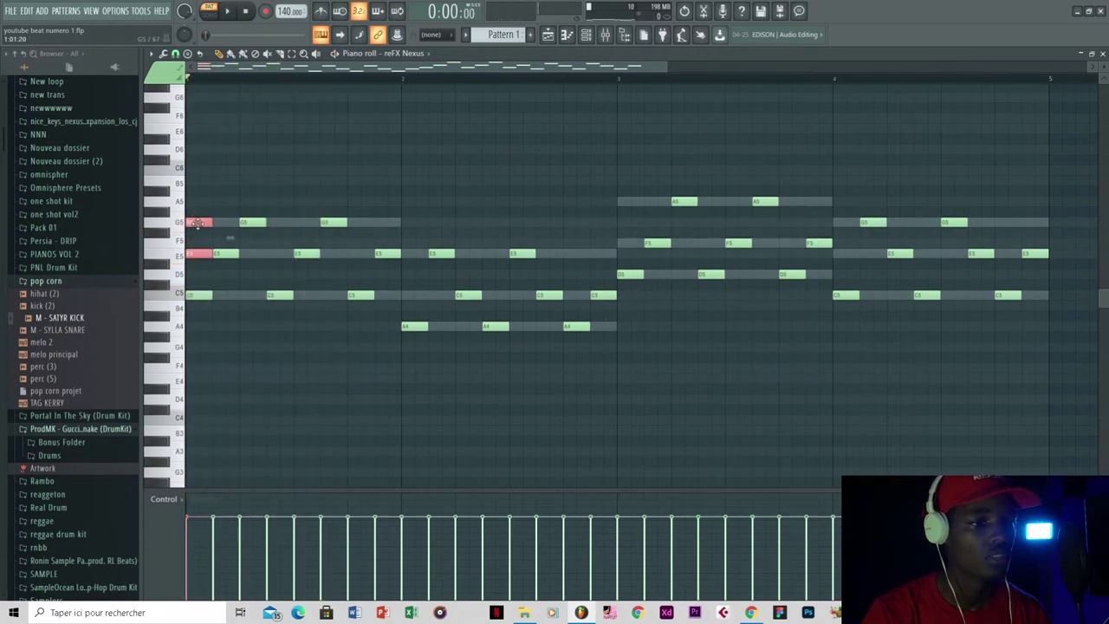
- Copy the selected E5 and G5 notes above the last C5 of bar 1 and play the melody
{"action": "left_click_drag", "start_coordinate": [192, 248], "coordinate": [354, 248]}
{"action": "key", "text": "space"}
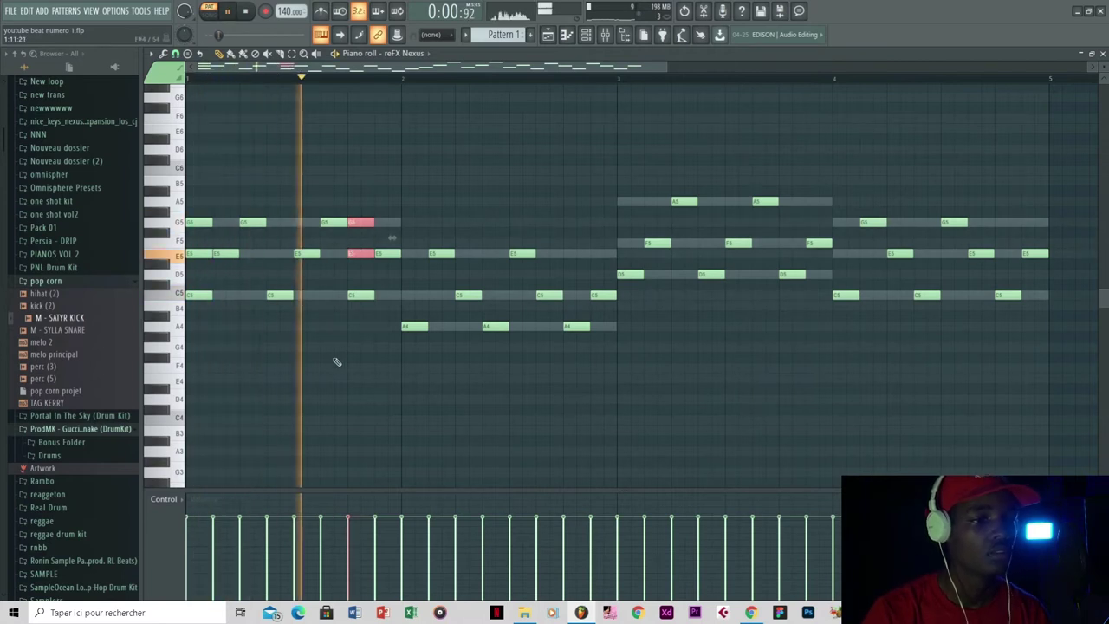
{"action": "key", "text": "space"}
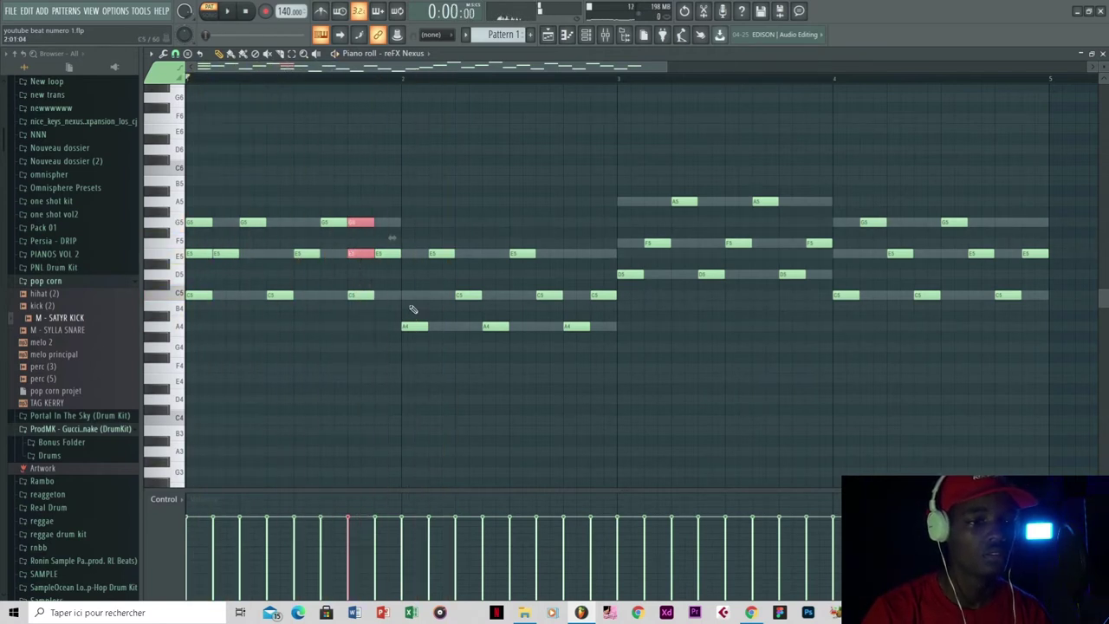
{"action": "key", "text": "space"}
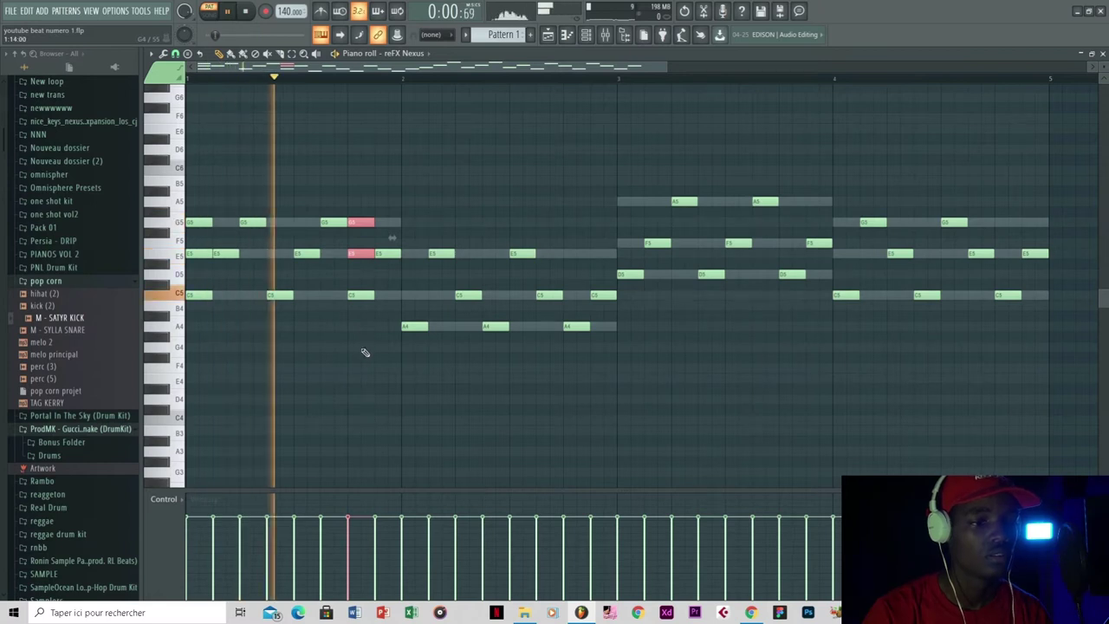
{"action": "key", "text": "space"}
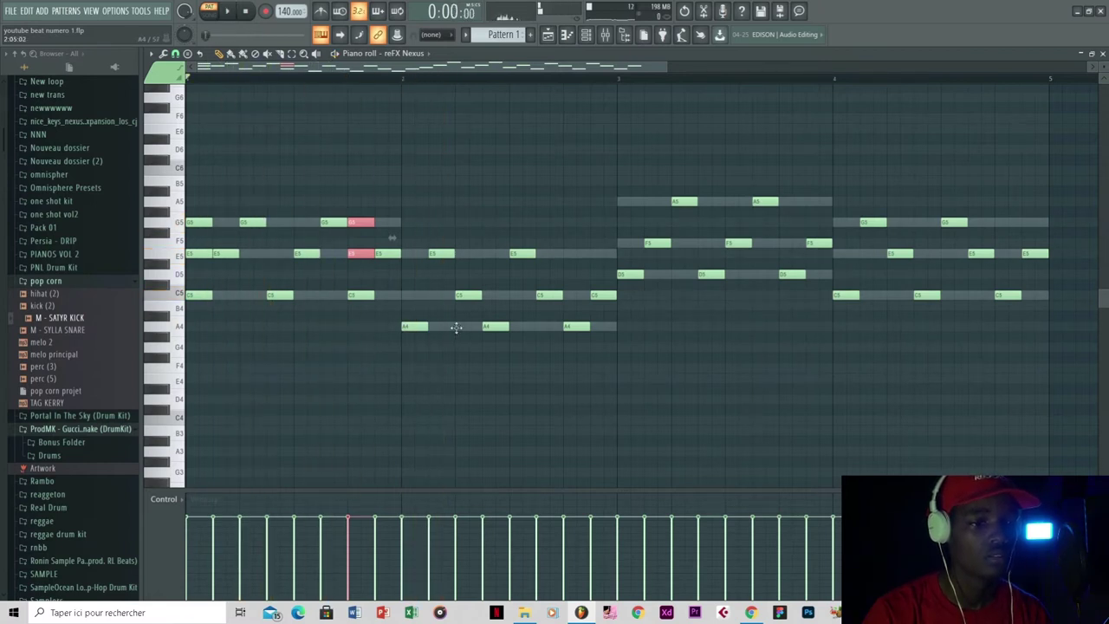
- Stack extra chord notes into two full chords in each of bars 2, 3 and 4, and play the melody
{"action": "left_click", "coordinate": [456, 327]}
{"action": "left_click", "coordinate": [974, 223]}
{"action": "key", "text": "space"}
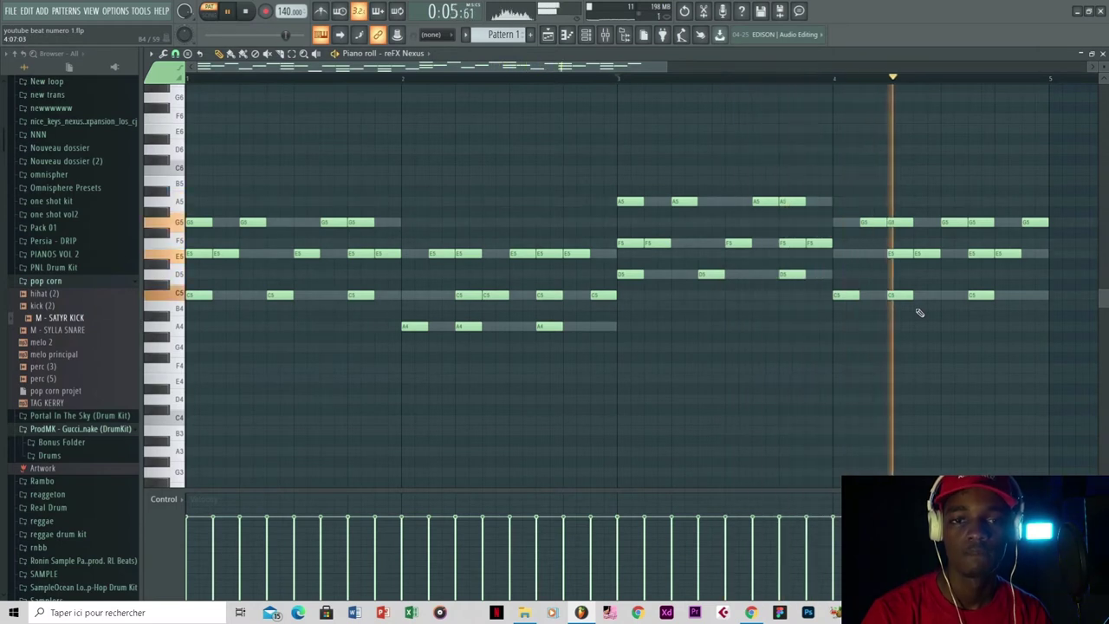
{"action": "key", "text": "space"}
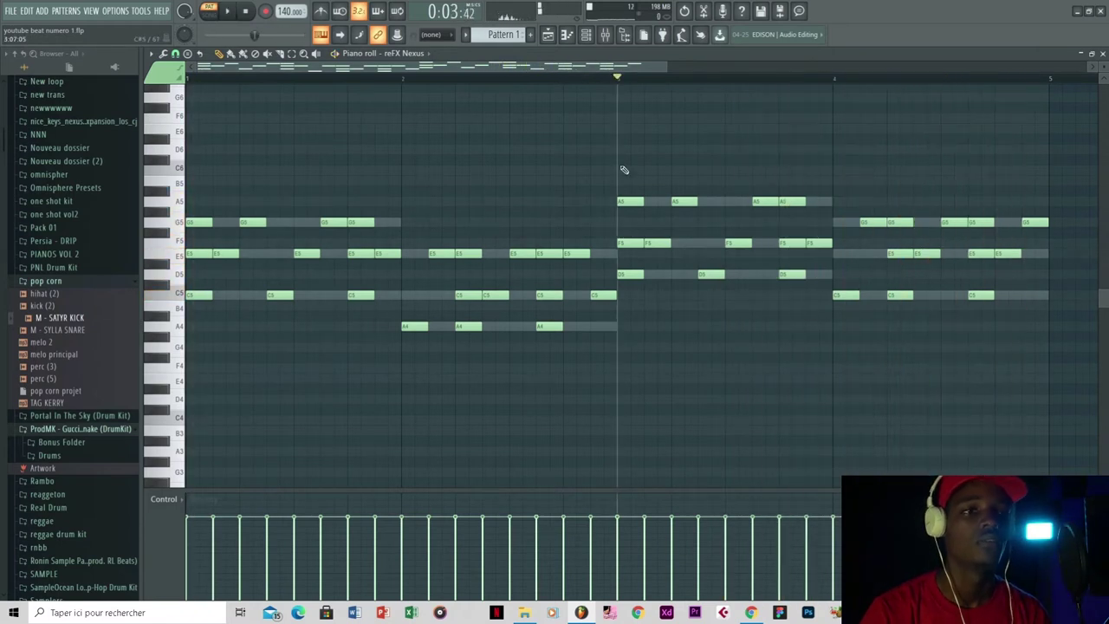
- Play the Nexus melody and duplicate its four bars into bars 5 to 8
{"action": "key", "text": "space"}
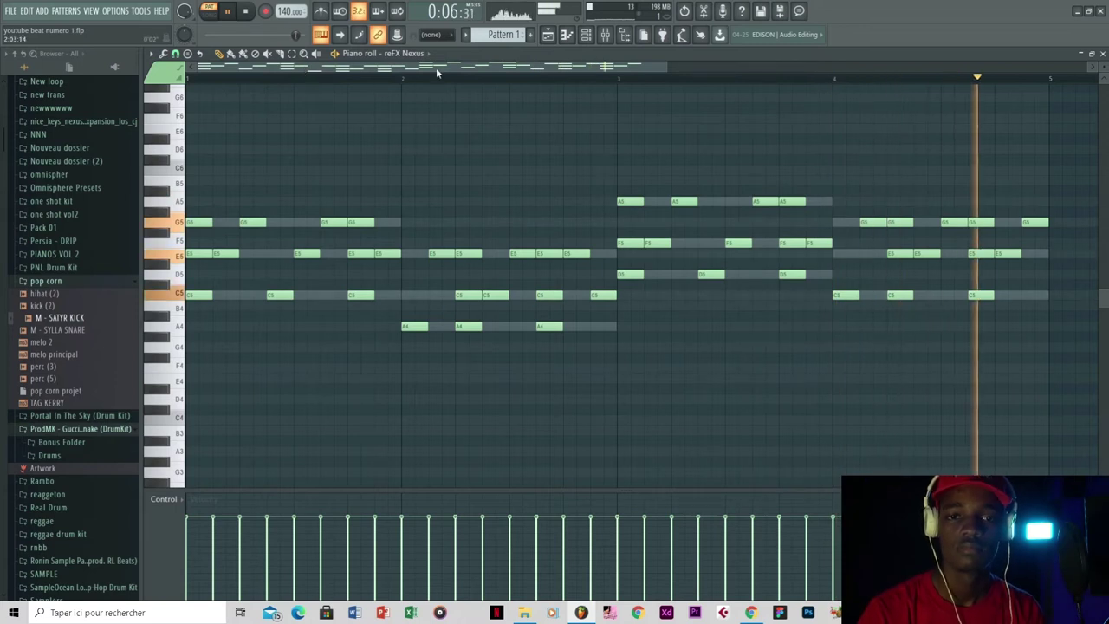
{"action": "key", "text": "space"}
{"action": "scroll", "coordinate": [807, 116], "scroll_direction": "down", "scroll_amount": 3}
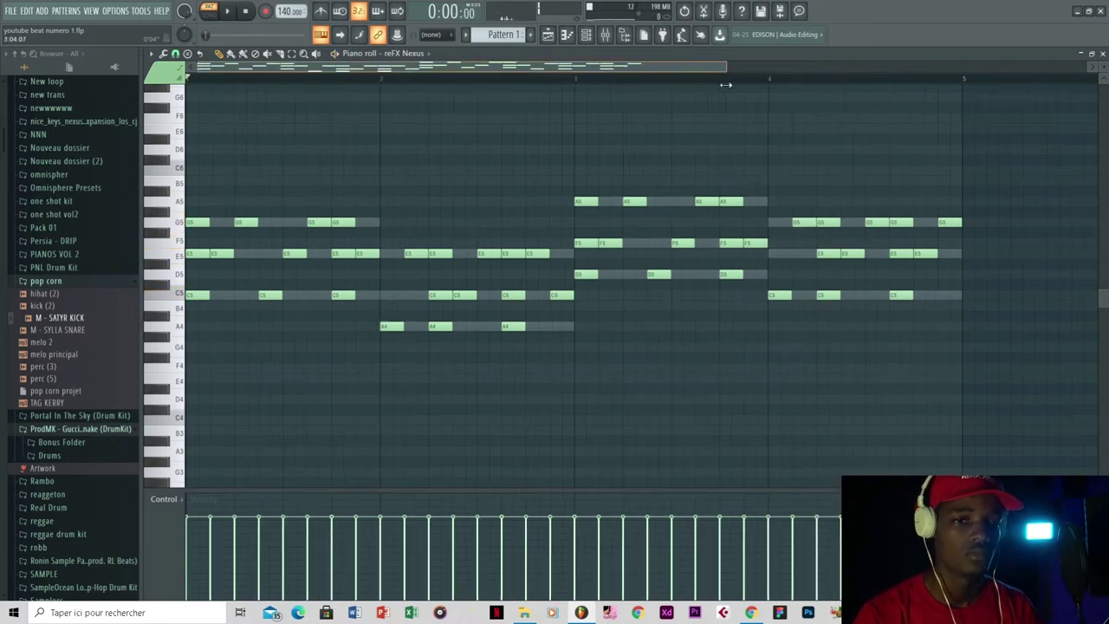
{"action": "key", "text": "ctrl+b"}
{"action": "left_click", "coordinate": [801, 160]}
{"action": "scroll", "coordinate": [799, 168], "scroll_direction": "down", "scroll_amount": 4}
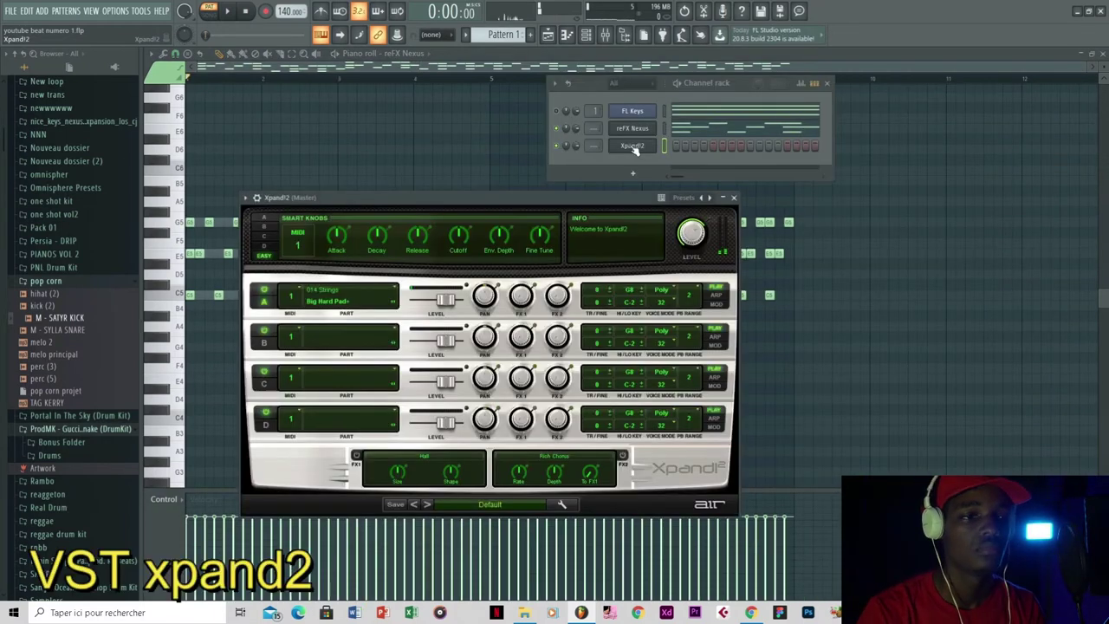
- Sequence short Xpand!2 notes, two per bar, on C5, A4, D5 and C5 in bars 1 to 4, and repeat them through bar 8
{"action": "right_click", "coordinate": [646, 145]}
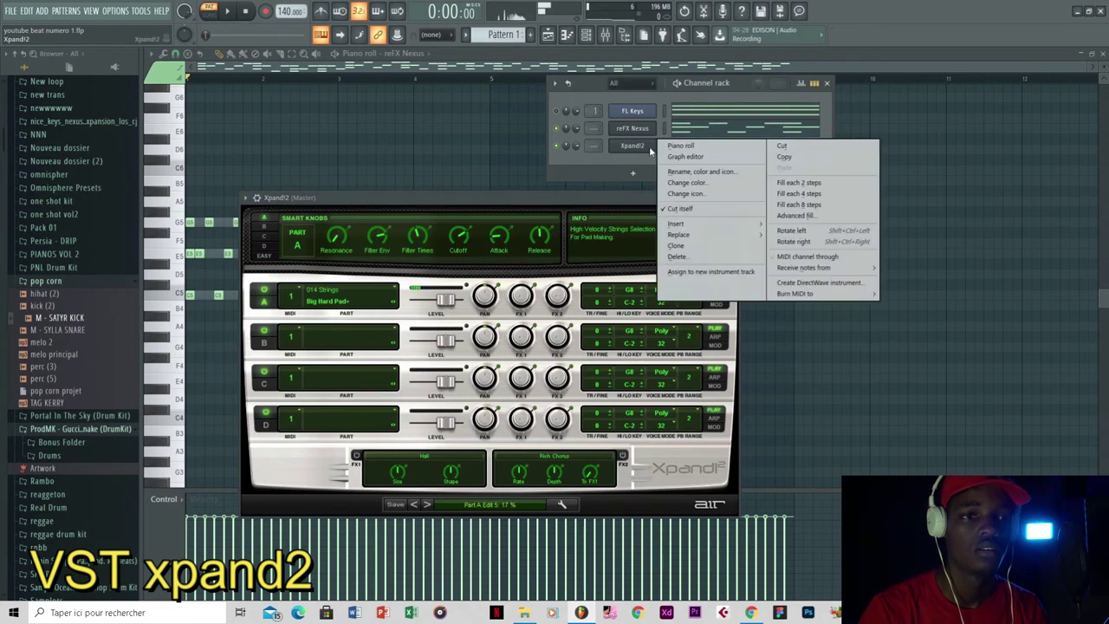
{"action": "left_click", "coordinate": [684, 146]}
{"action": "left_click", "coordinate": [155, 294]}
{"action": "left_click", "coordinate": [247, 295]}
{"action": "left_click", "coordinate": [285, 325]}
{"action": "left_click", "coordinate": [314, 325]}
{"action": "key", "text": "space"}
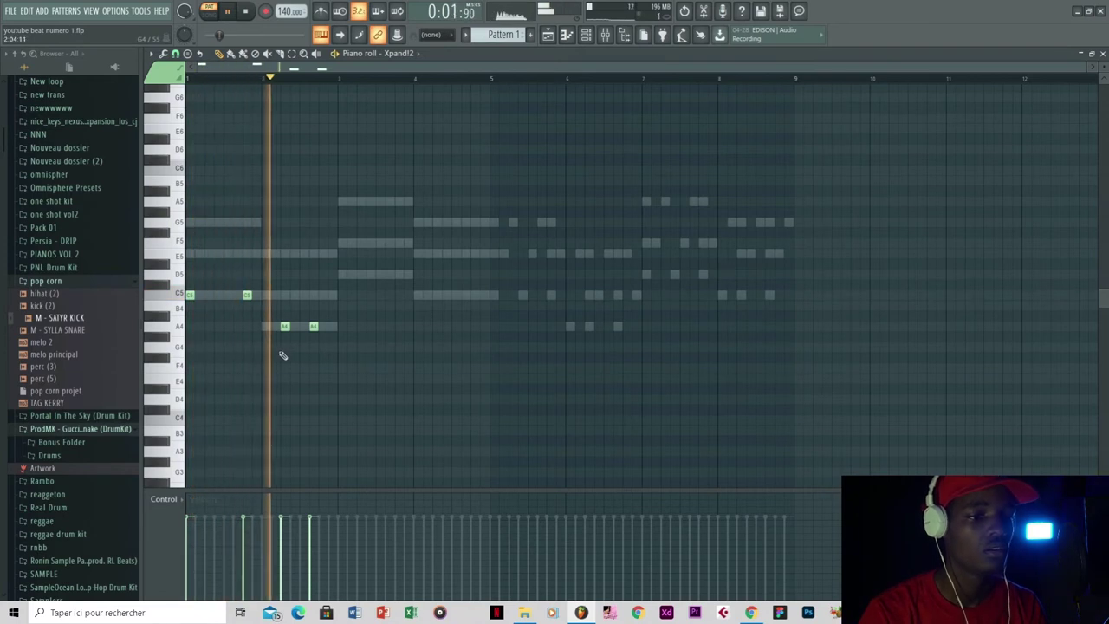
{"action": "left_click", "coordinate": [344, 274]}
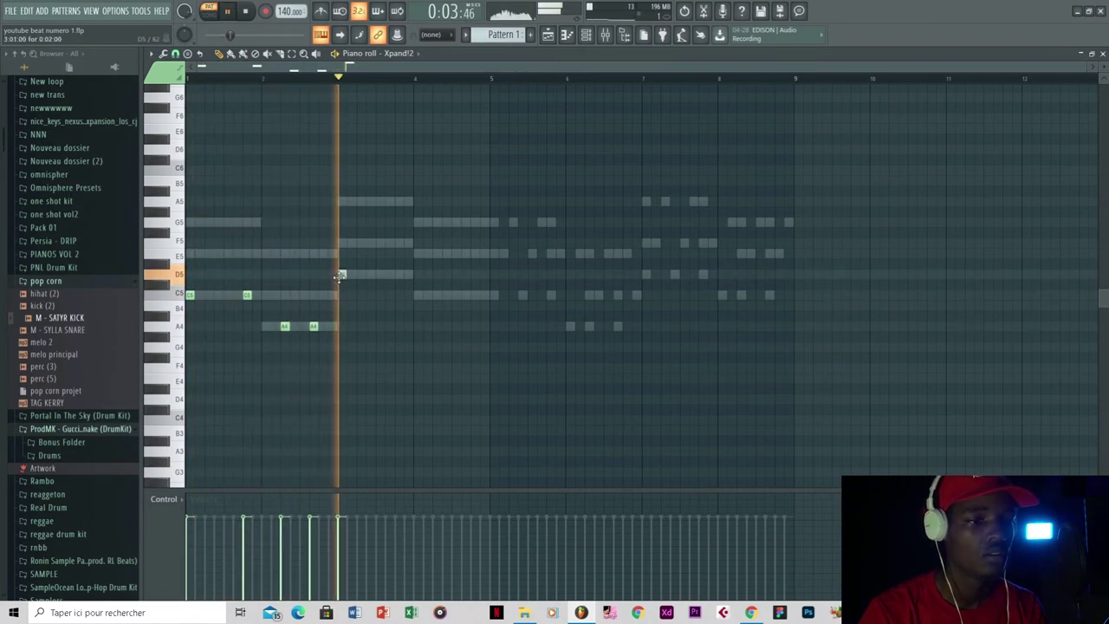
{"action": "left_click", "coordinate": [389, 275]}
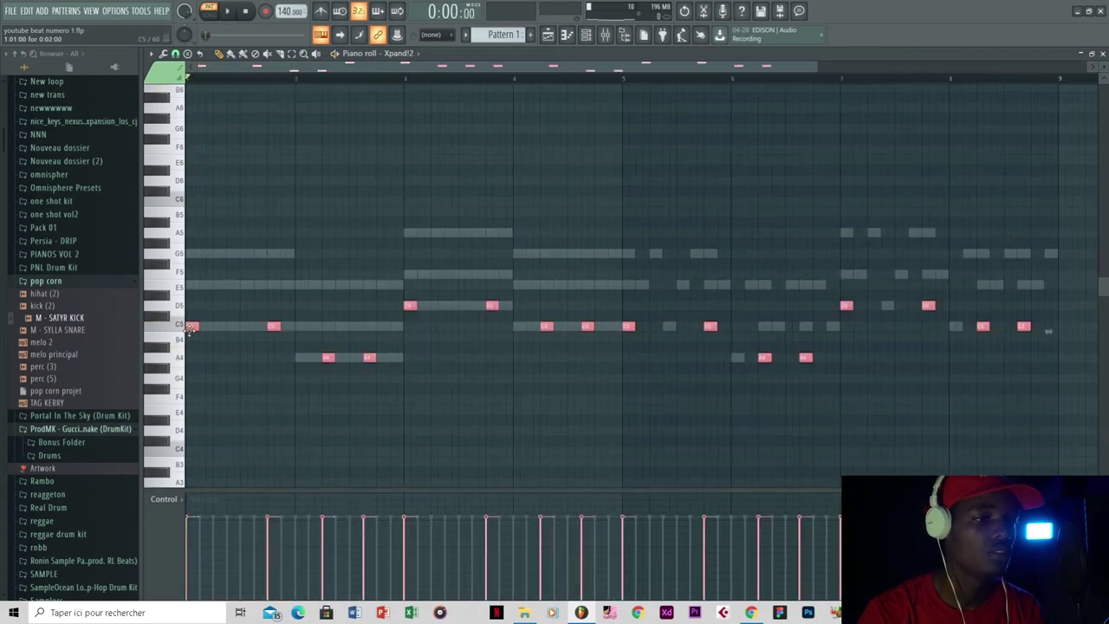
- Copy all the Xpand!2 notes one octave higher, play the result and save the project
{"action": "left_click_drag", "start_coordinate": [189, 313], "coordinate": [190, 189]}
{"action": "key", "text": "space"}
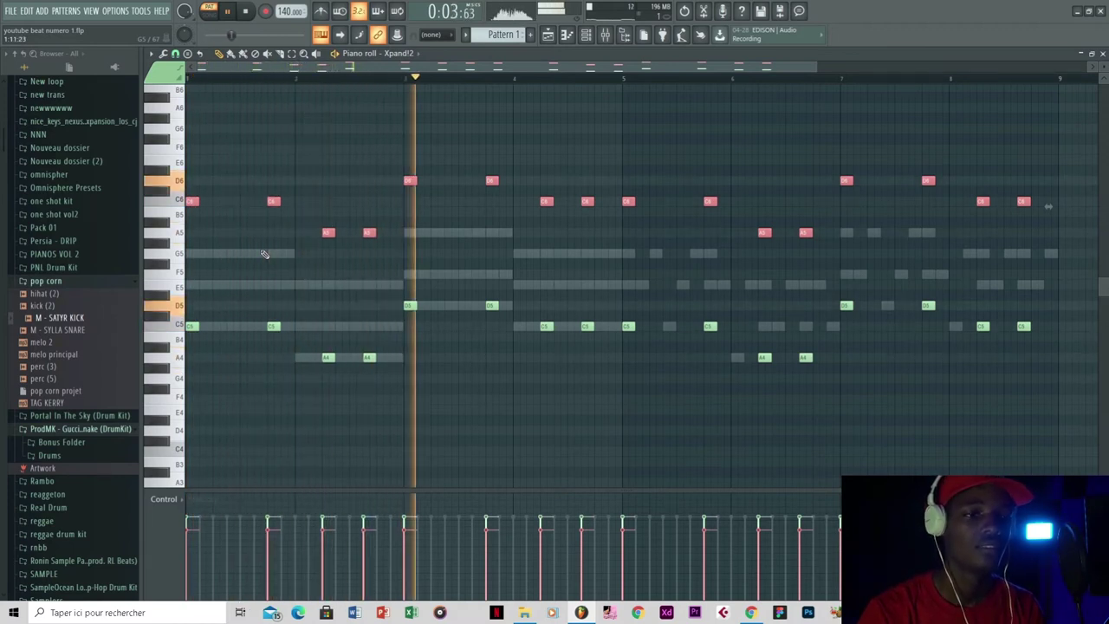
{"action": "left_click", "coordinate": [268, 274]}
{"action": "key", "text": "ctrl+s"}
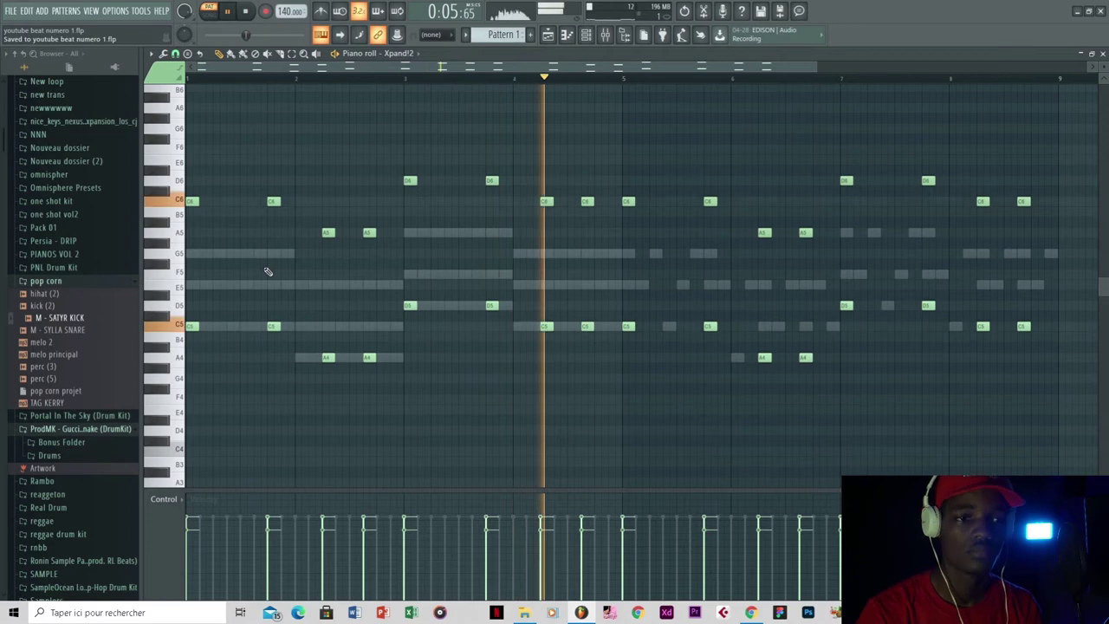
{"action": "key", "text": "space"}
- Add a second Xpand!2 channel with the Massive Pad sound and set its Attack to 25 %
{"action": "key", "text": "F6"}
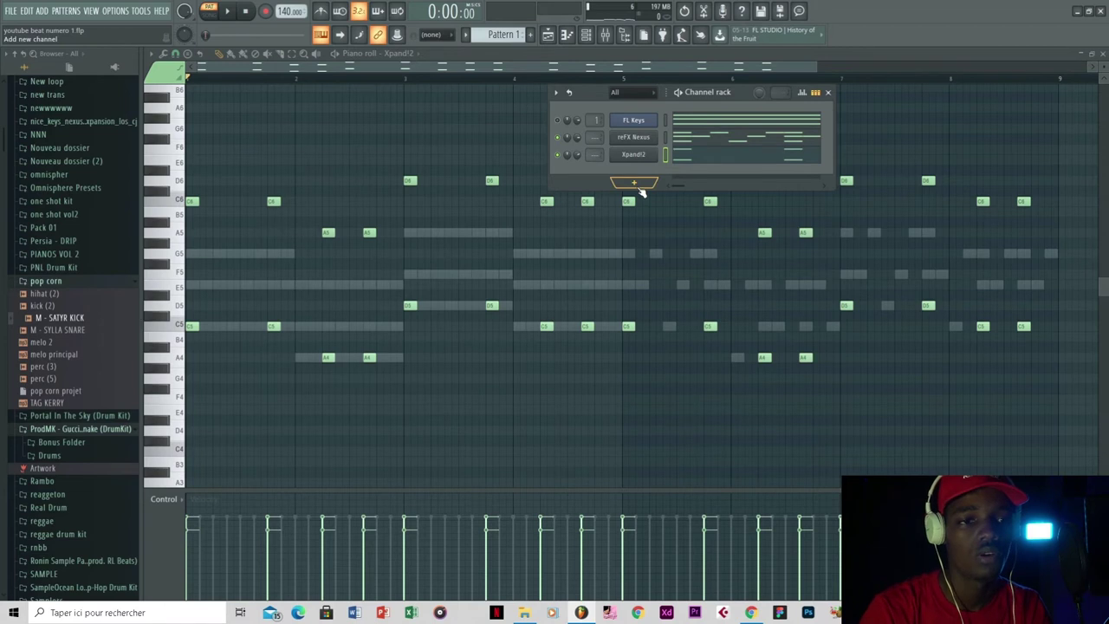
{"action": "left_click", "coordinate": [638, 186]}
{"action": "left_click", "coordinate": [281, 239]}
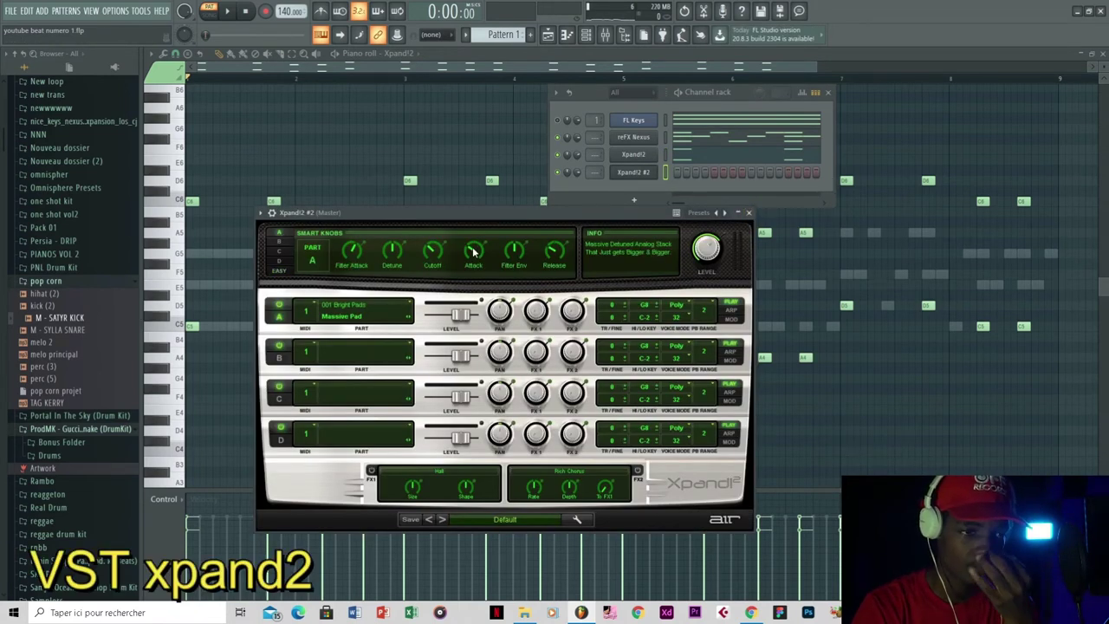
{"action": "left_click_drag", "start_coordinate": [473, 252], "coordinate": [474, 260]}
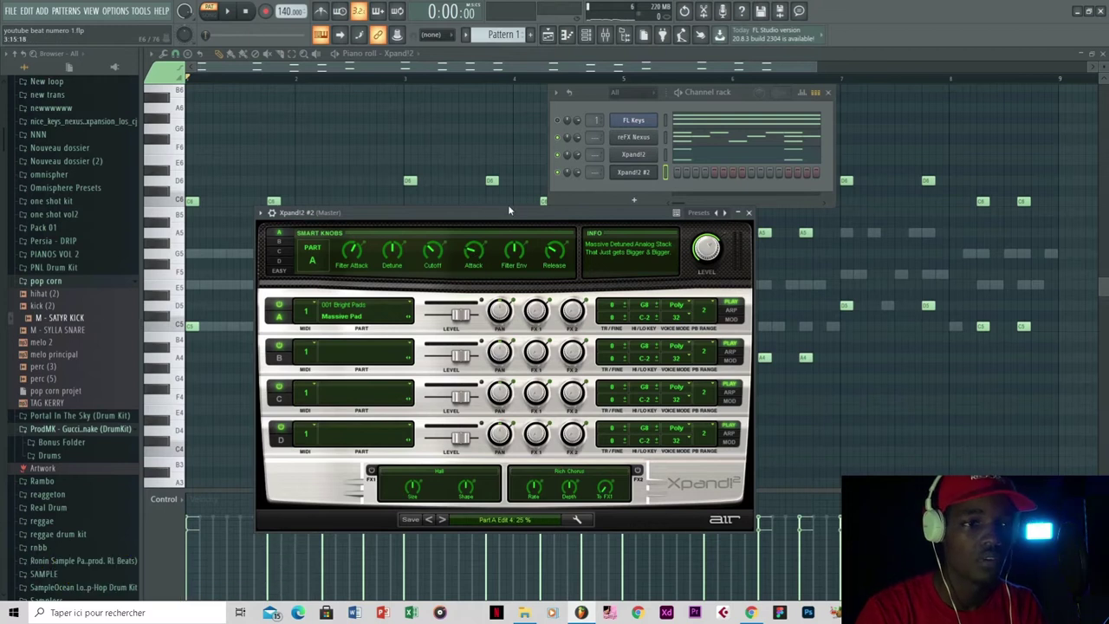
- Copy the FL Keys chords into the second Xpand!2 channel's piano roll and play the pattern
{"action": "right_click", "coordinate": [662, 176]}
{"action": "left_click", "coordinate": [680, 172]}
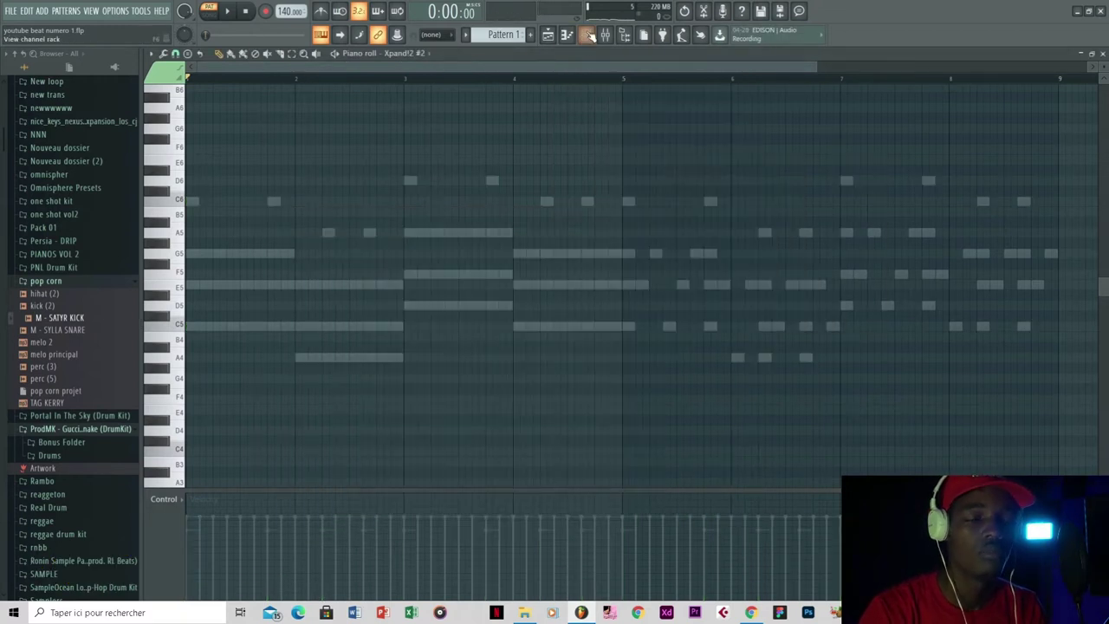
{"action": "key", "text": "F6"}
{"action": "right_click", "coordinate": [633, 120]}
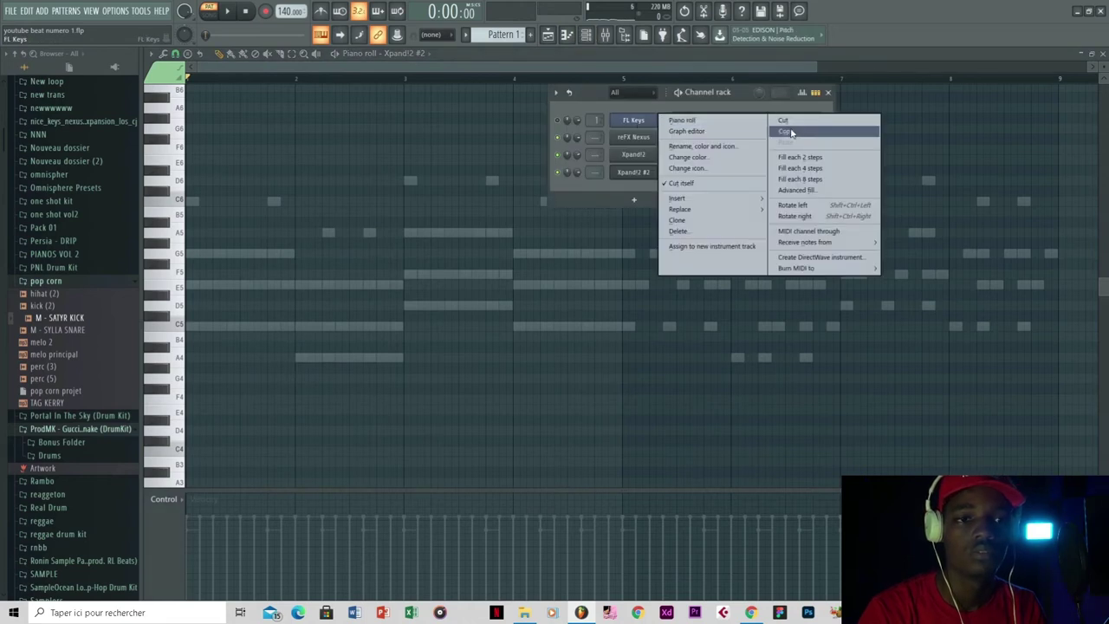
{"action": "left_click", "coordinate": [641, 176]}
{"action": "right_click", "coordinate": [640, 176]}
{"action": "left_click", "coordinate": [779, 194]}
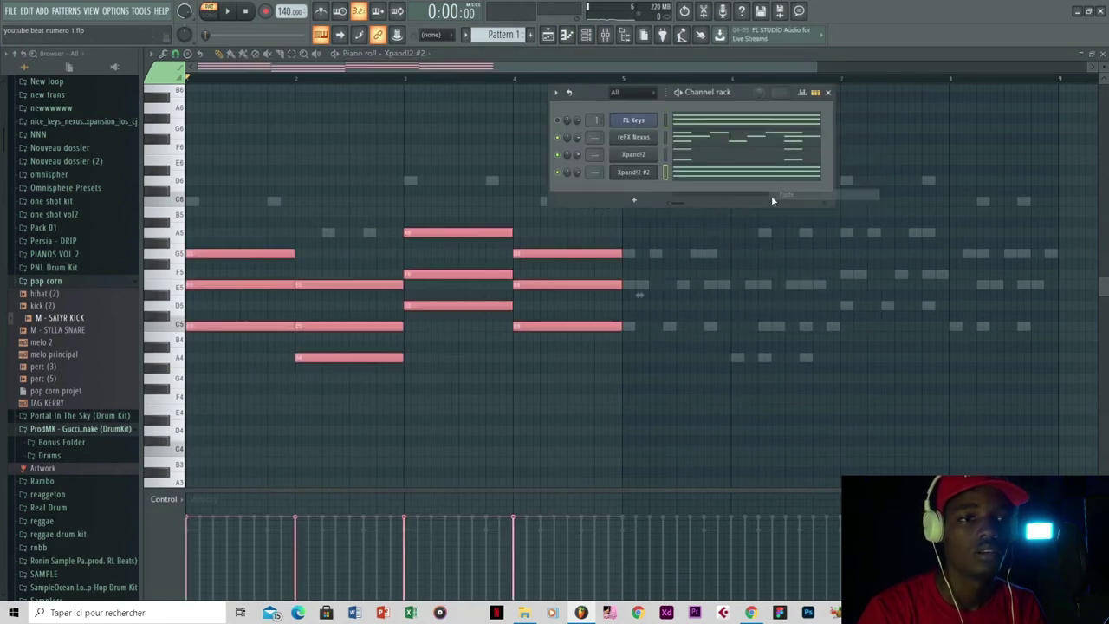
{"action": "key", "text": "space"}
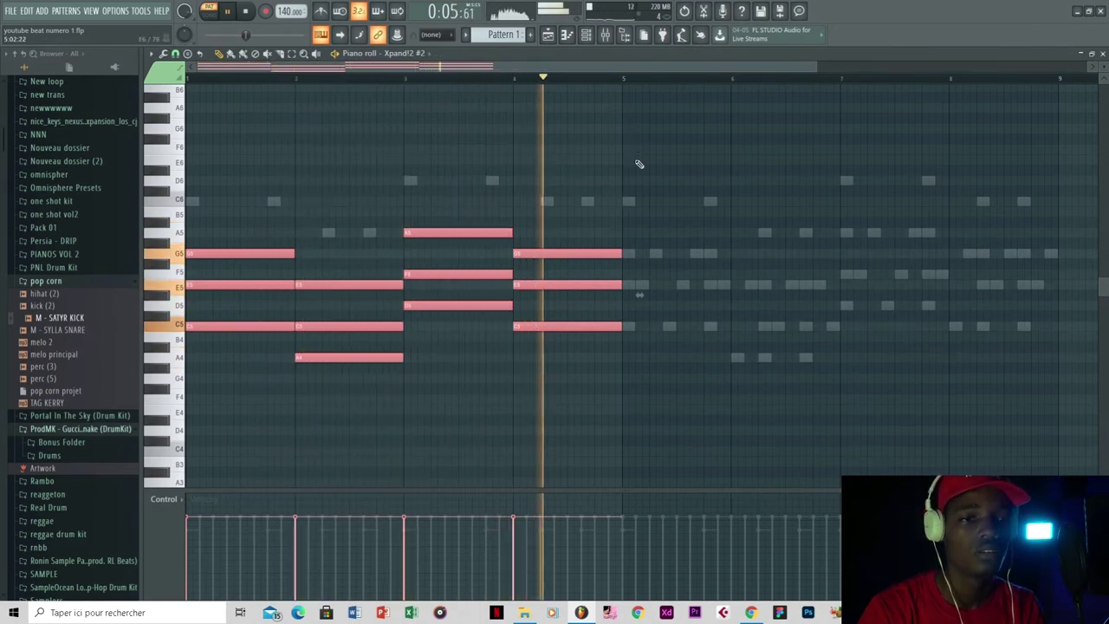
{"action": "key", "text": "space"}
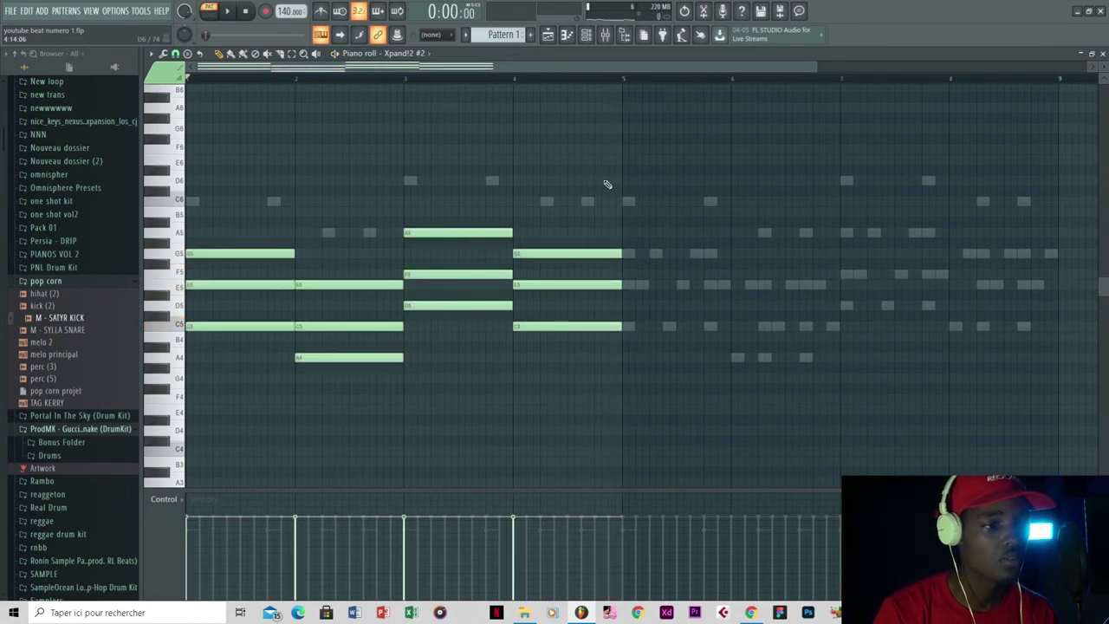
- Transpose the pad chords up one octave and play them
{"action": "key", "text": "ctrl+Up"}
{"action": "key", "text": "space"}
{"action": "scroll", "coordinate": [564, 212], "scroll_direction": "up", "scroll_amount": 2}
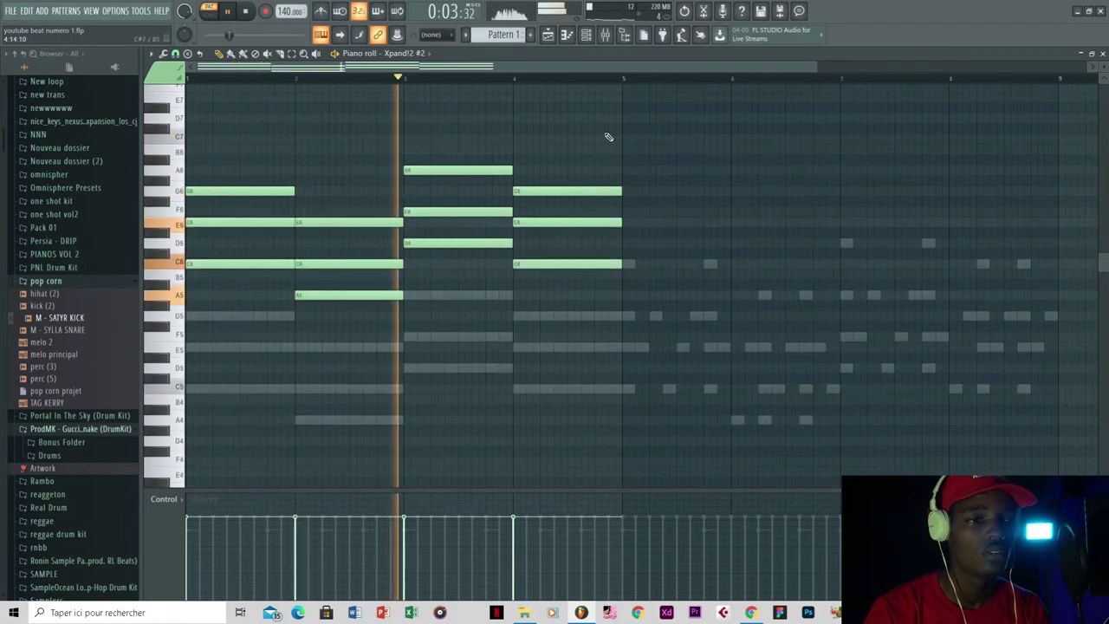
{"action": "key", "text": "space"}
- Select the lowest note of each pad chord, duplicate these notes one and two octaves lower, and play the result
{"action": "left_click", "coordinate": [243, 263], "text": "ctrl+shift"}
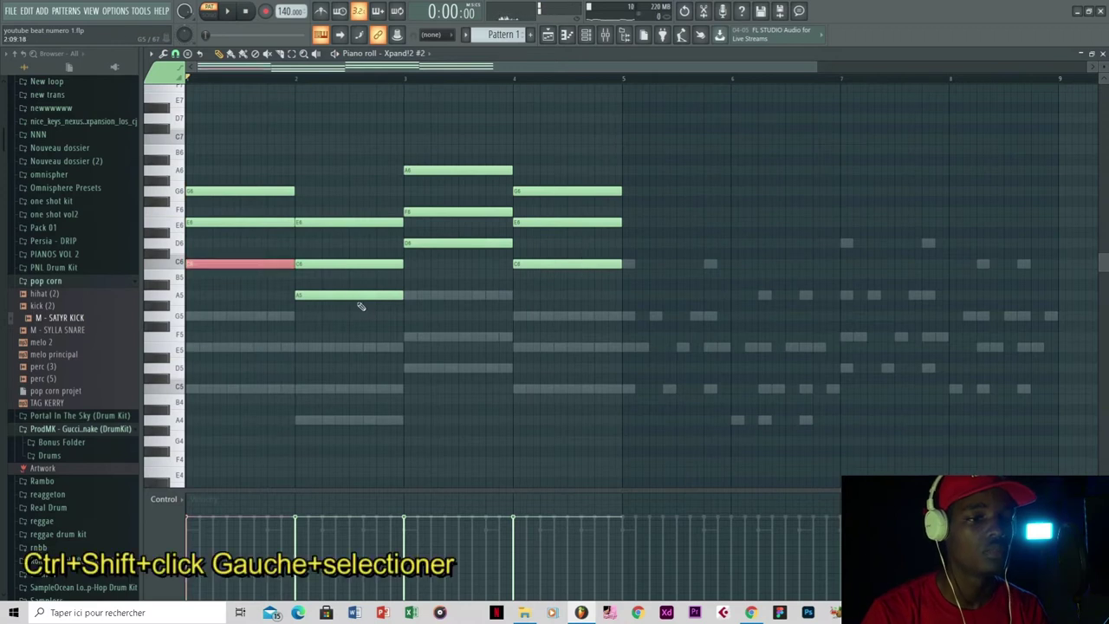
{"action": "scroll", "coordinate": [256, 223], "scroll_direction": "down", "scroll_amount": 3}
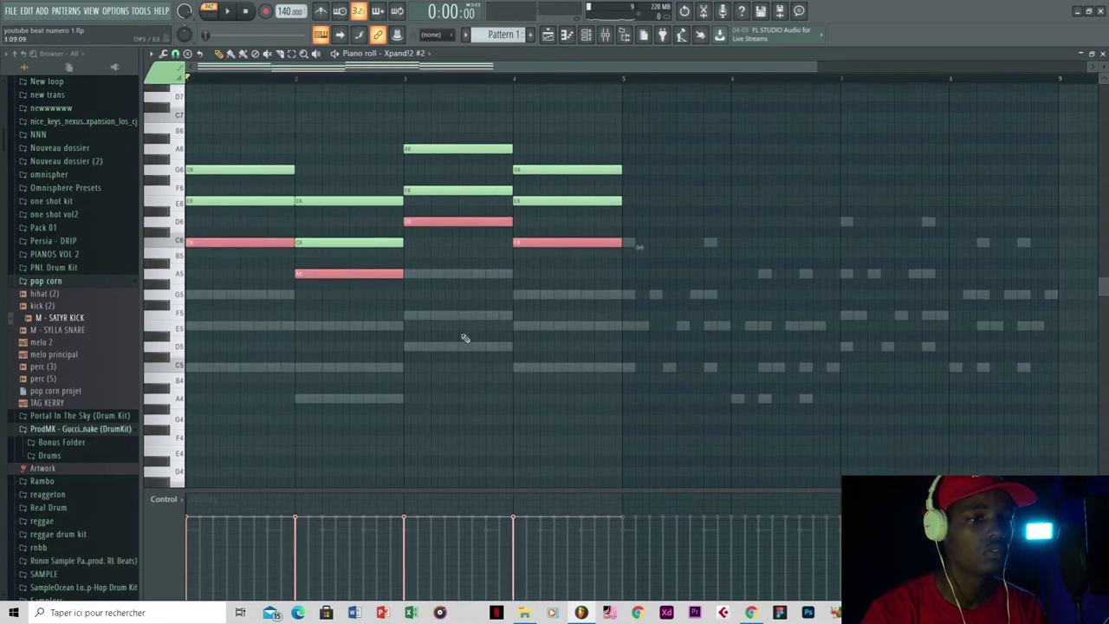
{"action": "left_click_drag", "start_coordinate": [215, 202], "coordinate": [210, 325]}
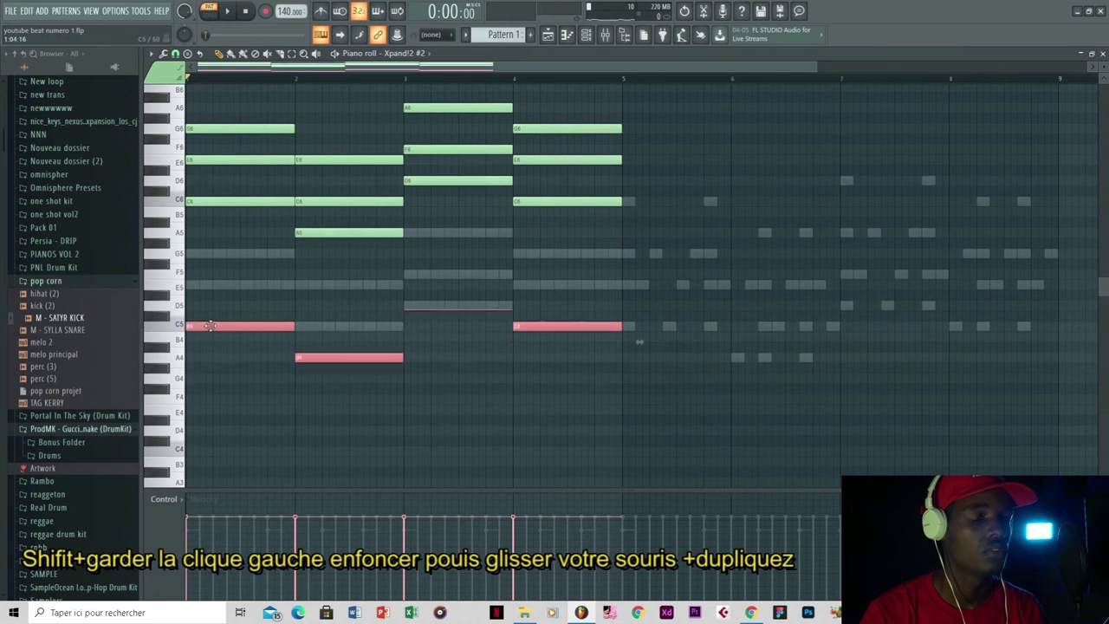
{"action": "scroll", "coordinate": [225, 322], "scroll_direction": "down", "scroll_amount": 3}
{"action": "left_click_drag", "start_coordinate": [208, 265], "coordinate": [208, 429]}
{"action": "key", "text": "space"}
{"action": "left_click", "coordinate": [234, 364]}
- Select all the pad notes, lower their velocity and clear the selection
{"action": "scroll", "coordinate": [234, 364], "scroll_direction": "up", "scroll_amount": 3}
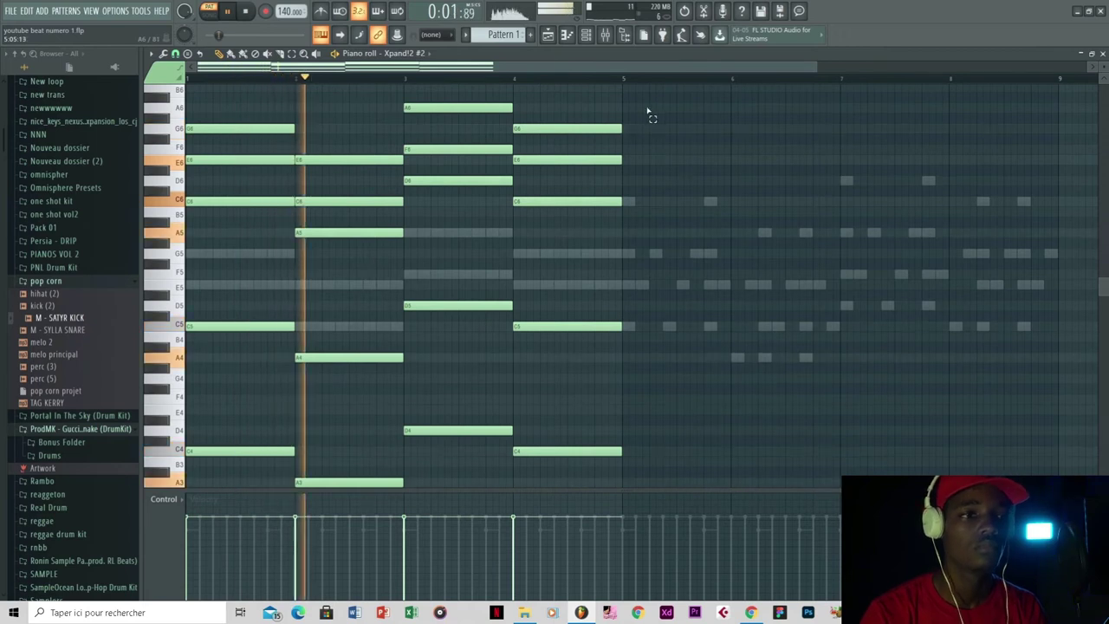
{"action": "left_click_drag", "start_coordinate": [649, 104], "coordinate": [216, 351]}
{"action": "key", "text": "ctrl+a"}
{"action": "scroll", "coordinate": [349, 367], "scroll_direction": "down", "scroll_amount": 2}
{"action": "key", "text": "space"}
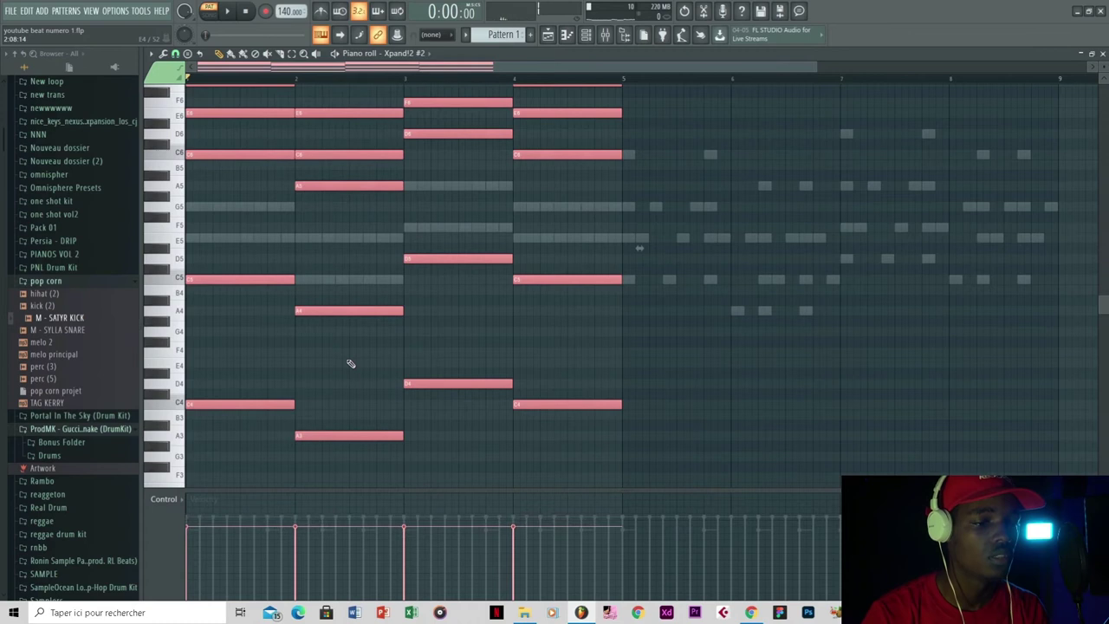
{"action": "key", "text": "ctrl+d"}
{"action": "scroll", "coordinate": [349, 364], "scroll_direction": "up", "scroll_amount": 1}
- Turn down the second Xpand!2 channel's volume while playing the pattern
{"action": "key", "text": "F6"}
{"action": "key", "text": "space"}
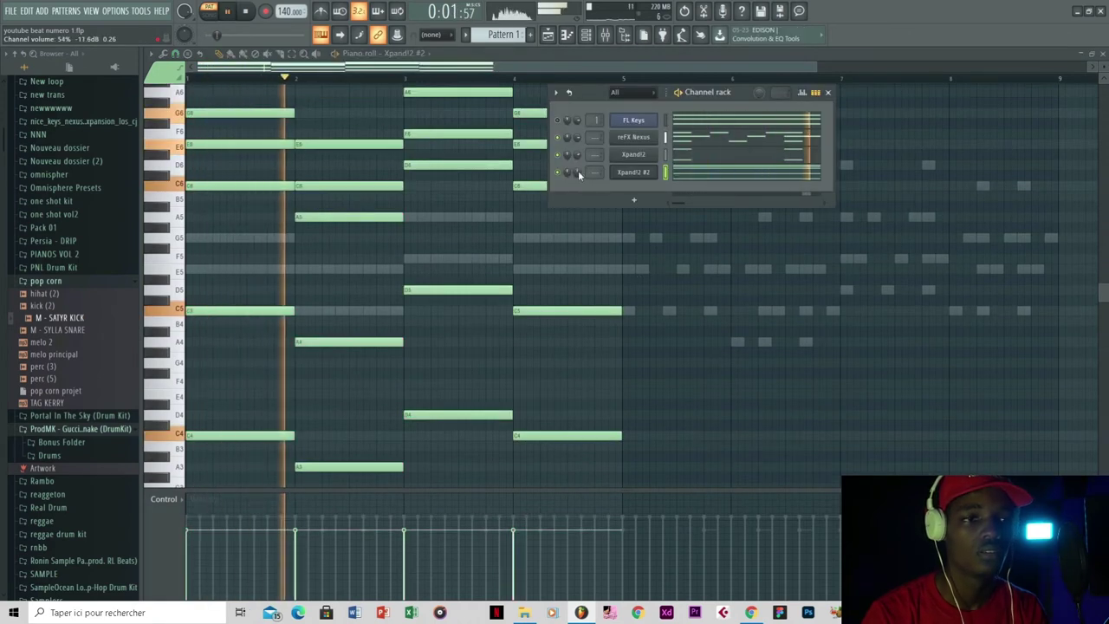
{"action": "key", "text": "space"}
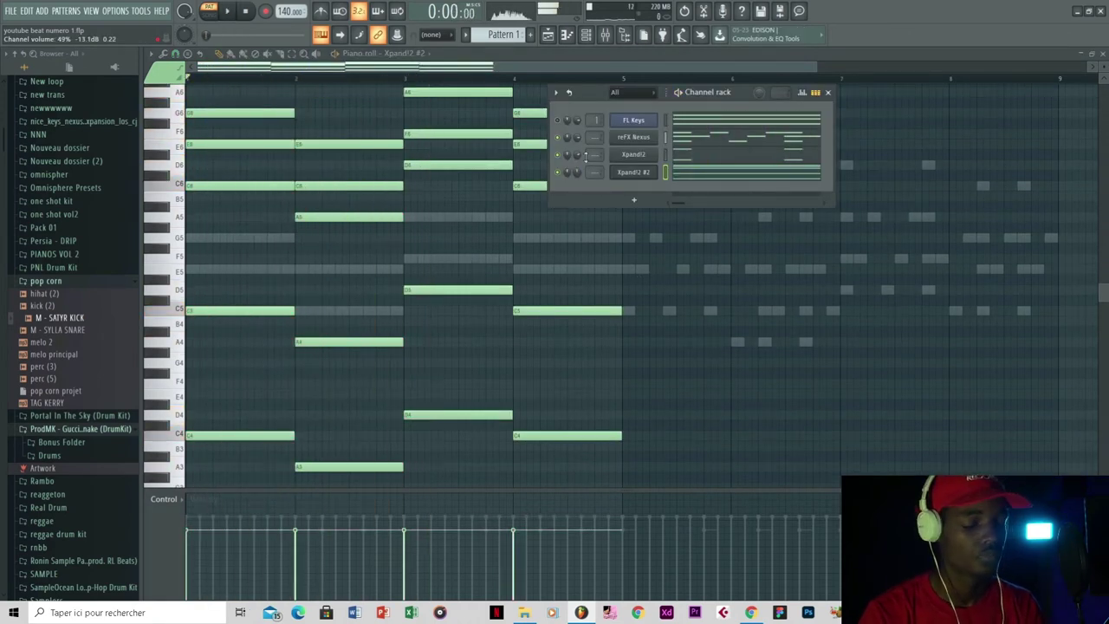
- Add an Arcade channel and load the hip hop sampler kit On the Grind
{"action": "left_click", "coordinate": [635, 202]}
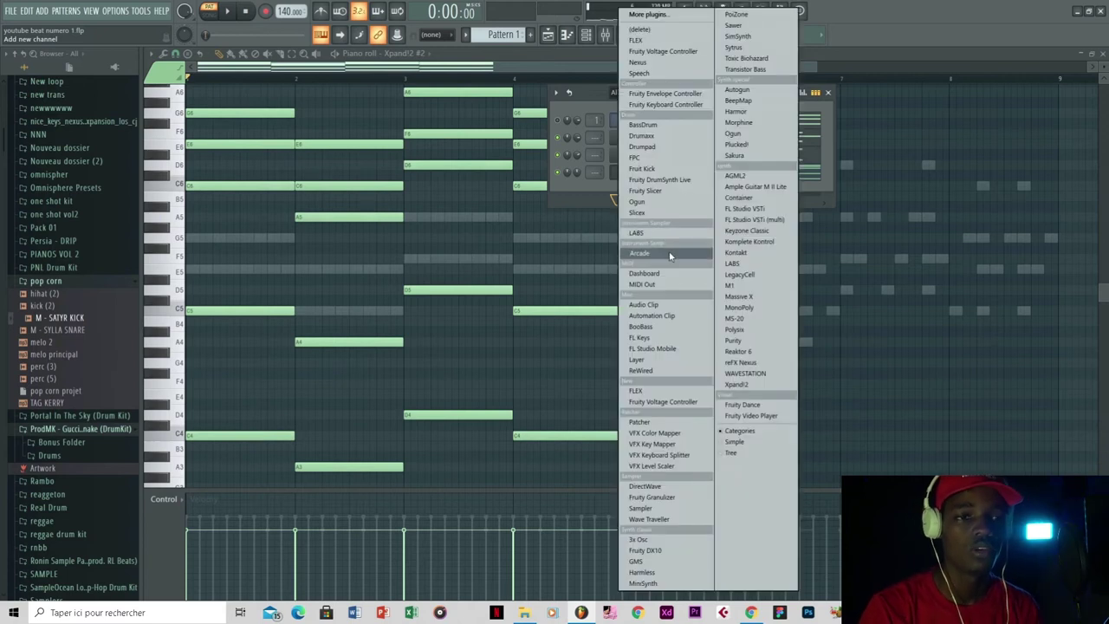
{"action": "left_click", "coordinate": [670, 257]}
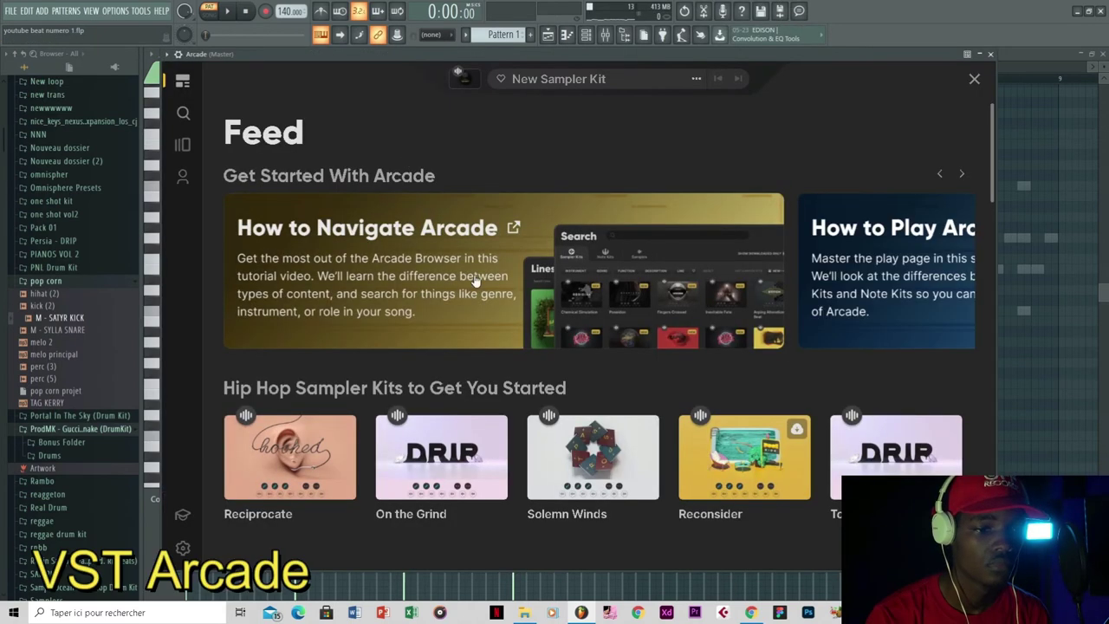
{"action": "scroll", "coordinate": [449, 397], "scroll_direction": "down", "scroll_amount": 1}
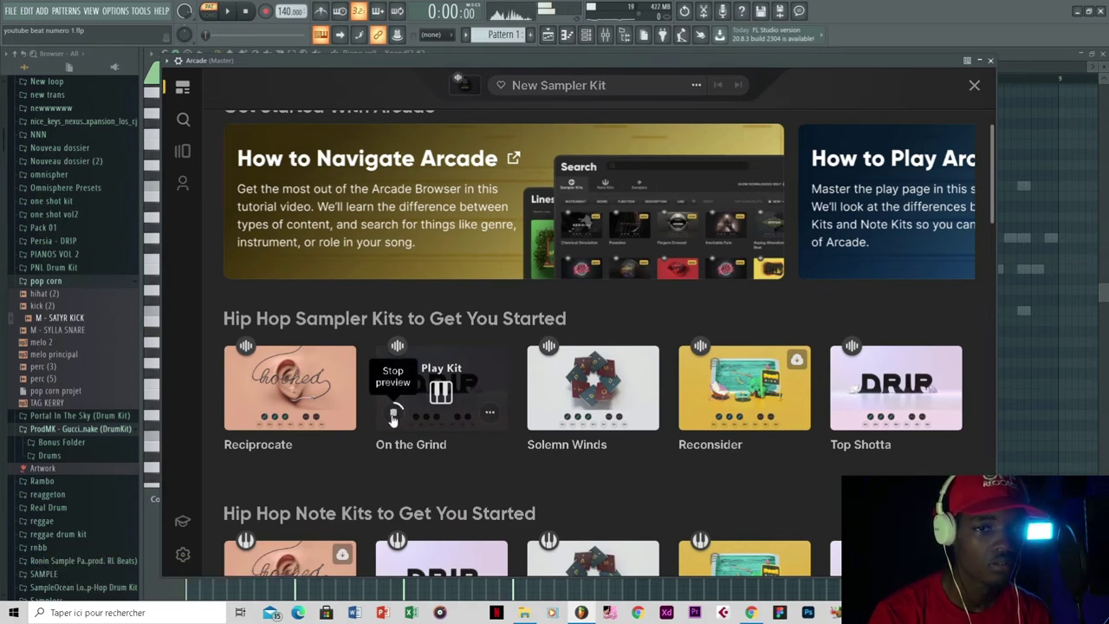
{"action": "left_click", "coordinate": [441, 394]}
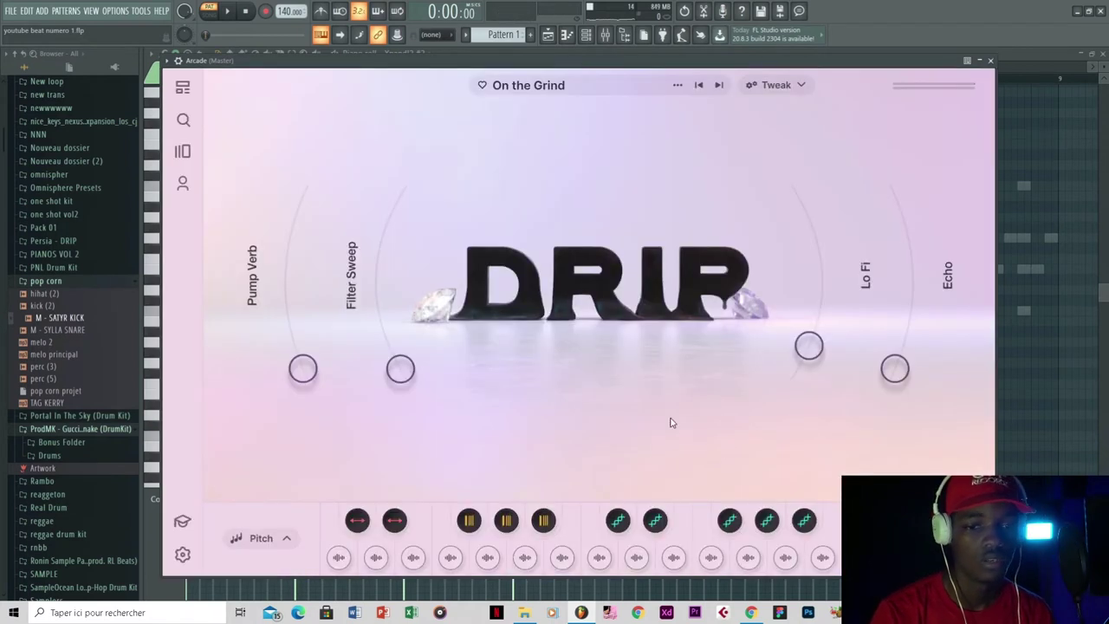
- Audition the kit's samples, including the one on D5, and close the Arcade window
{"action": "left_click", "coordinate": [926, 524]}
{"action": "left_click", "coordinate": [939, 256]}
{"action": "left_click", "coordinate": [904, 396]}
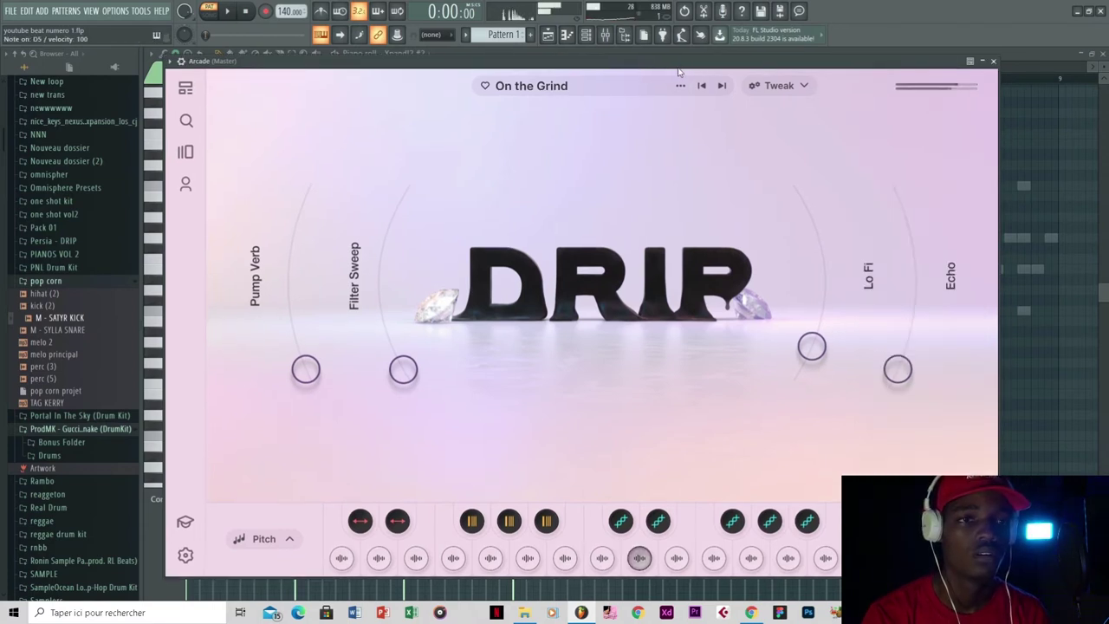
{"action": "left_click", "coordinate": [993, 61]}
- Write two consecutive two-bar D5 notes covering bars 1 to 4 in Arcade's piano roll while playing the pattern
{"action": "right_click", "coordinate": [633, 191]}
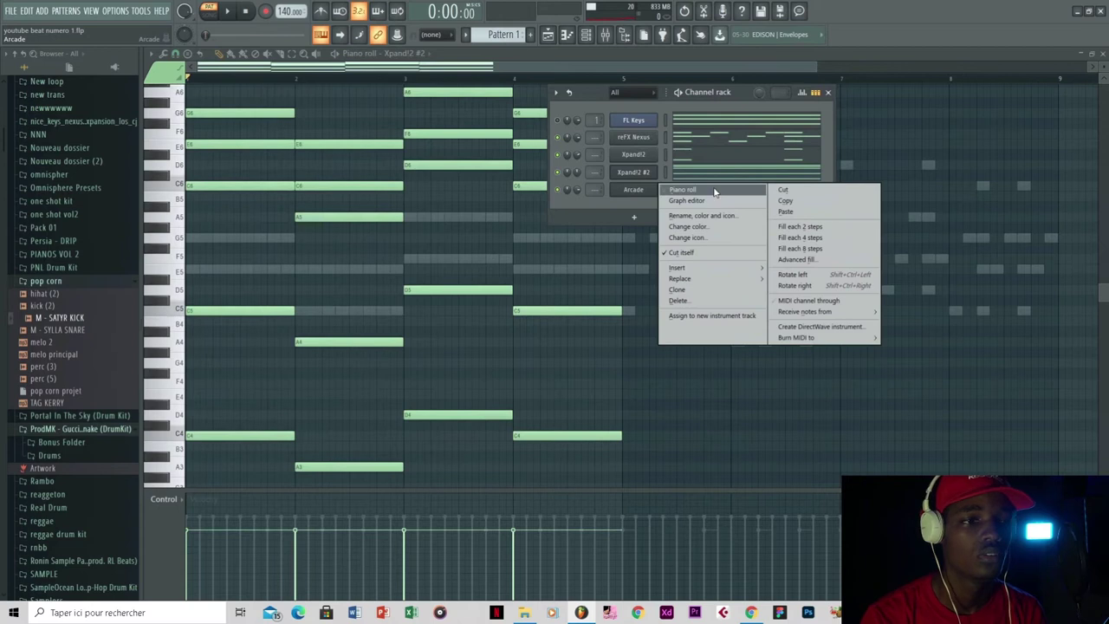
{"action": "left_click", "coordinate": [667, 189]}
{"action": "scroll", "coordinate": [328, 261], "scroll_direction": "down", "scroll_amount": 1}
{"action": "left_click", "coordinate": [210, 261]}
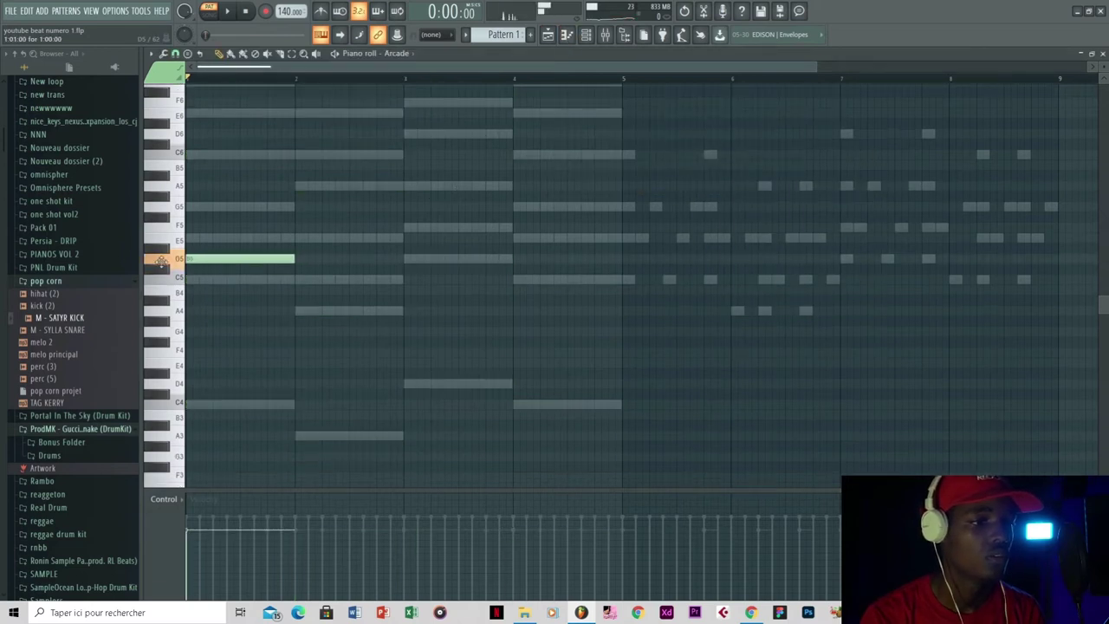
{"action": "key", "text": "space"}
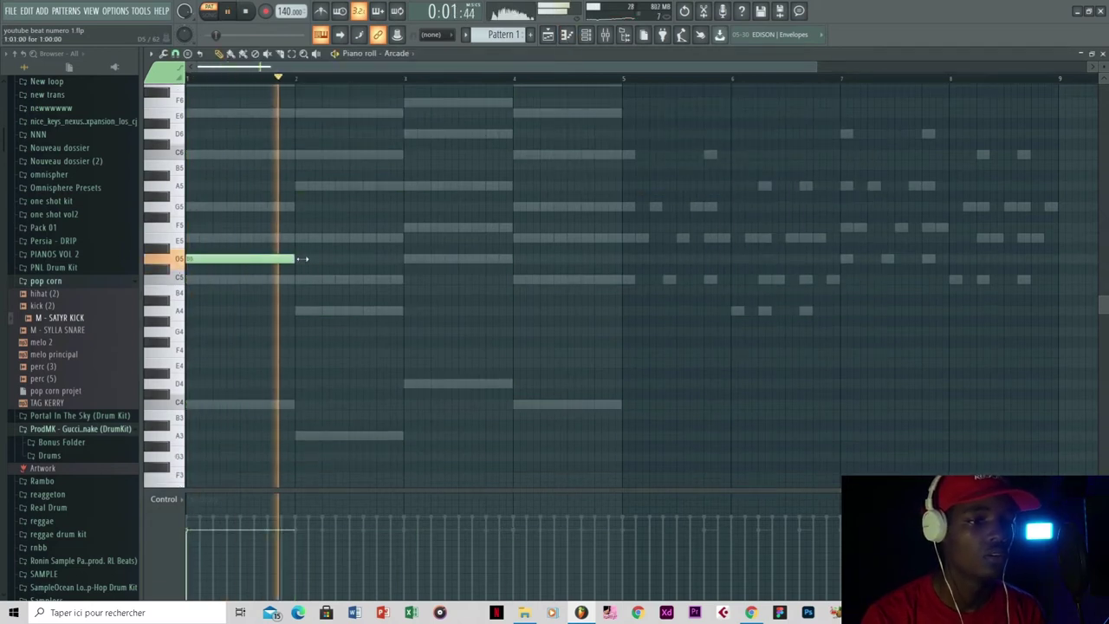
{"action": "left_click_drag", "start_coordinate": [295, 261], "coordinate": [404, 265]}
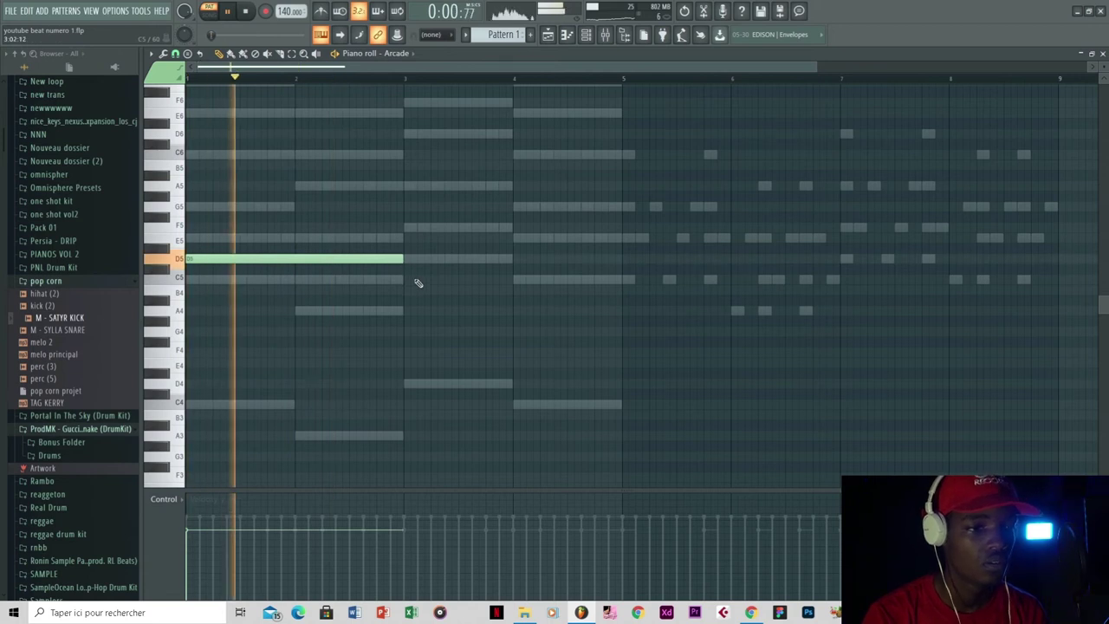
{"action": "left_click", "coordinate": [410, 264]}
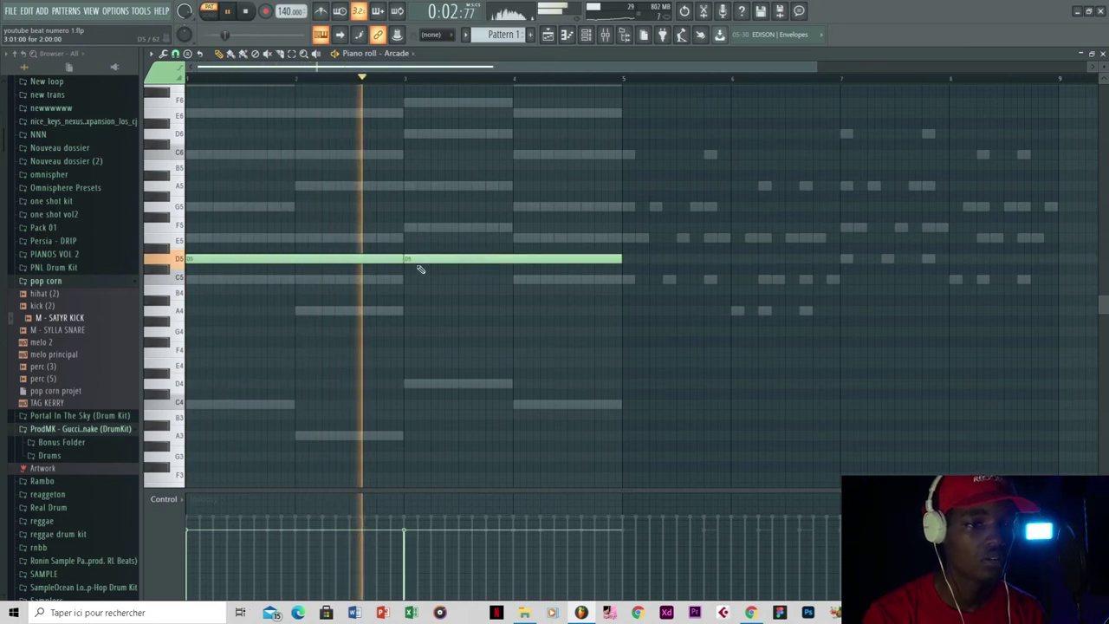
- Duplicate the two Arcade D5 notes across bars 5 to 8, stop playback and check the pattern in the channel rack
{"action": "key", "text": "ctrl+b"}
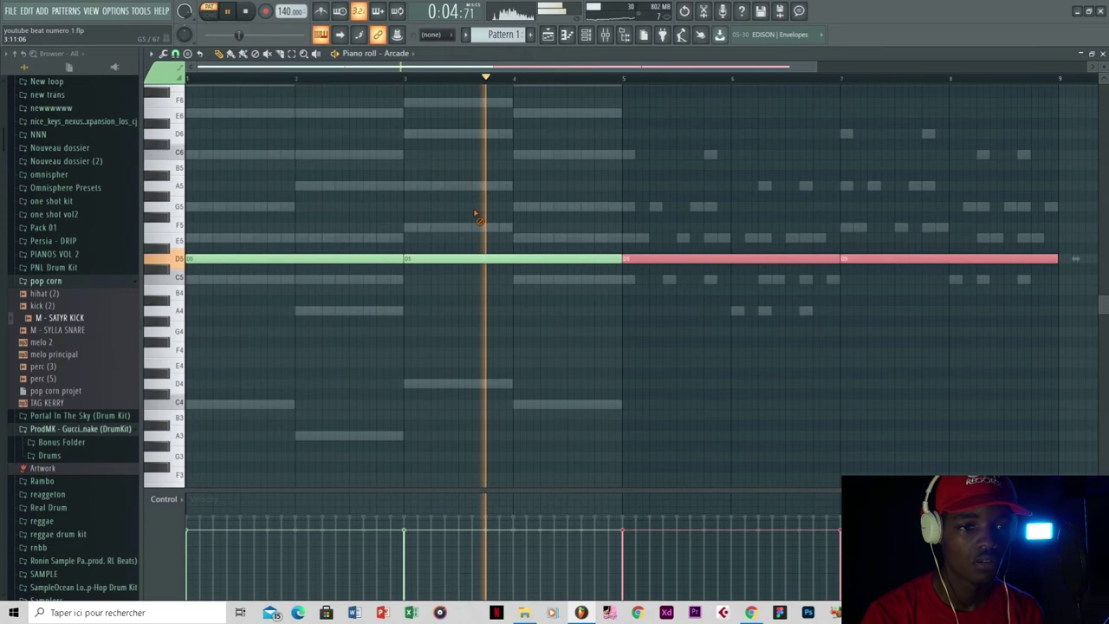
{"action": "scroll", "coordinate": [485, 199], "scroll_direction": "down", "scroll_amount": 2}
{"action": "left_click", "coordinate": [585, 36]}
{"action": "key", "text": "space"}
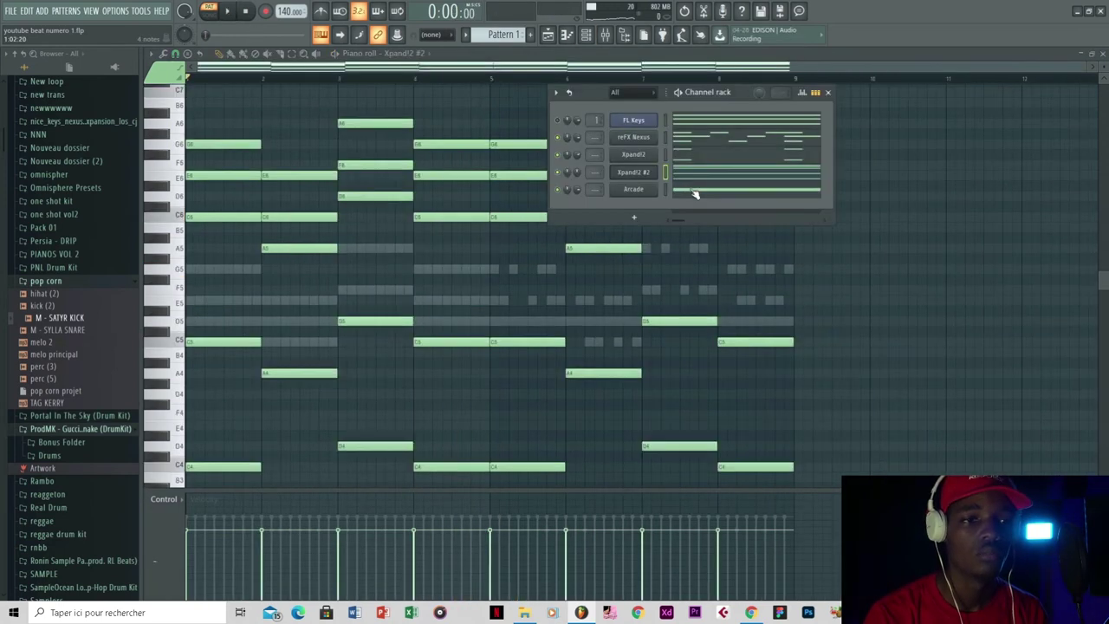
{"action": "left_click", "coordinate": [587, 36]}
{"action": "left_click", "coordinate": [586, 36]}
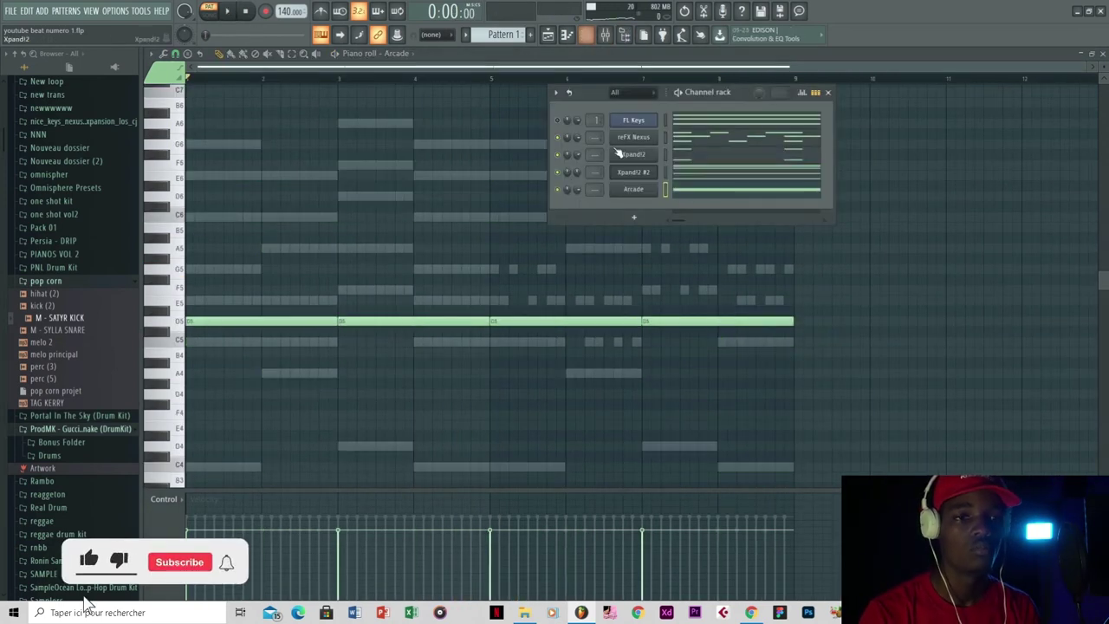
- Add a Purity channel with the Trombone brass preset and close its window
{"action": "left_click", "coordinate": [643, 218]}
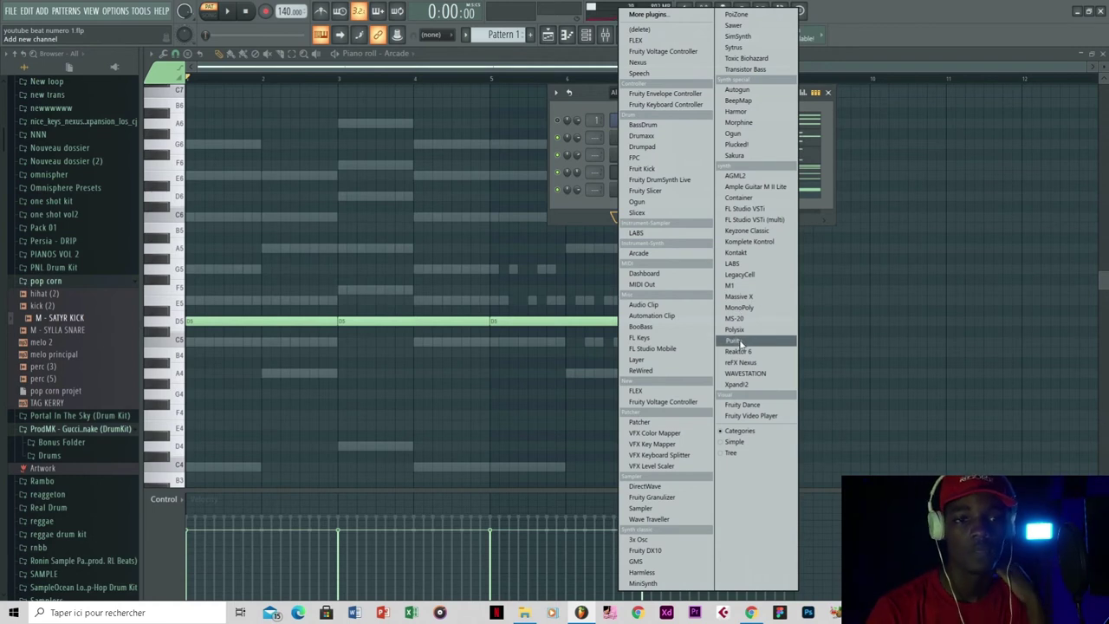
{"action": "left_click", "coordinate": [739, 341]}
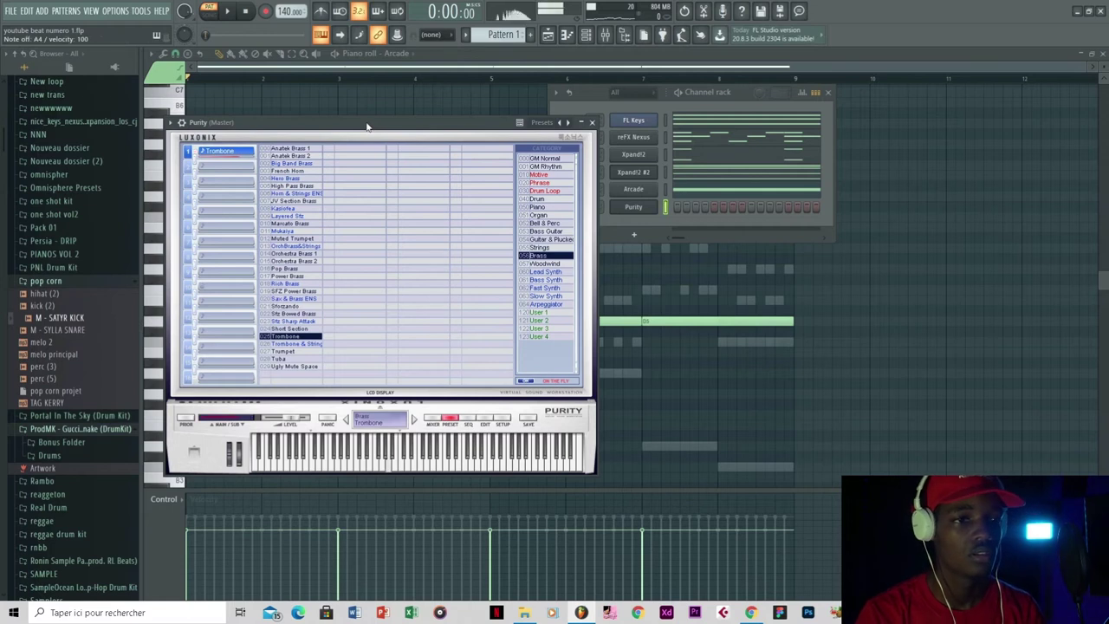
{"action": "left_click", "coordinate": [593, 122]}
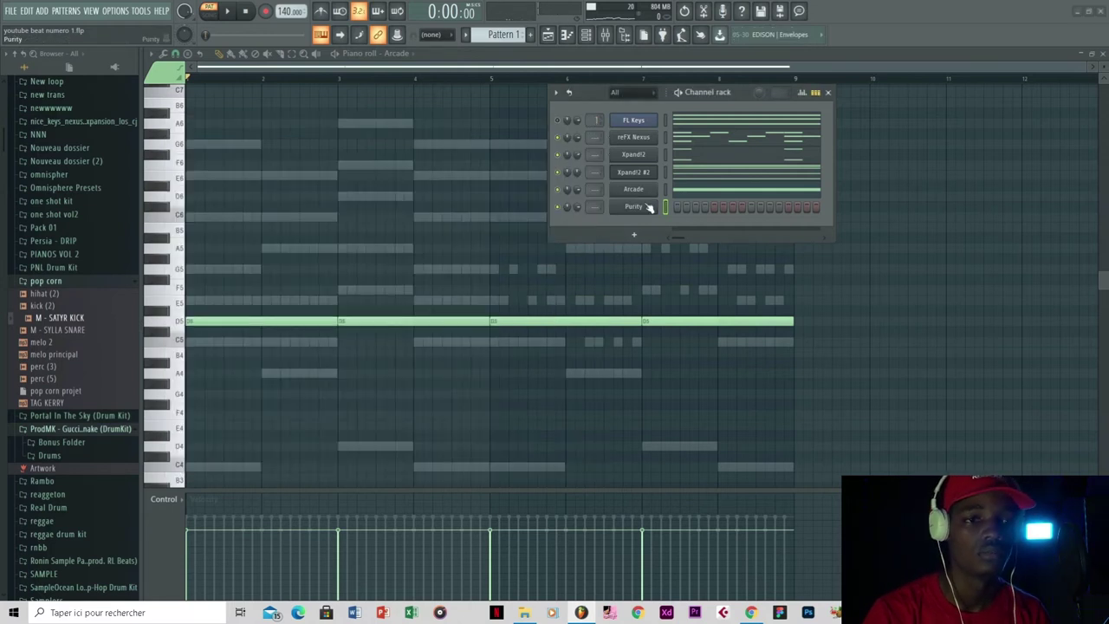
- Write a short C5 on beat four of bar 1, an A4 opening bar 2 and a short E5 after it in Purity's piano roll
{"action": "left_click", "coordinate": [648, 208]}
{"action": "key", "text": "space"}
{"action": "left_click_drag", "start_coordinate": [477, 278], "coordinate": [448, 278]}
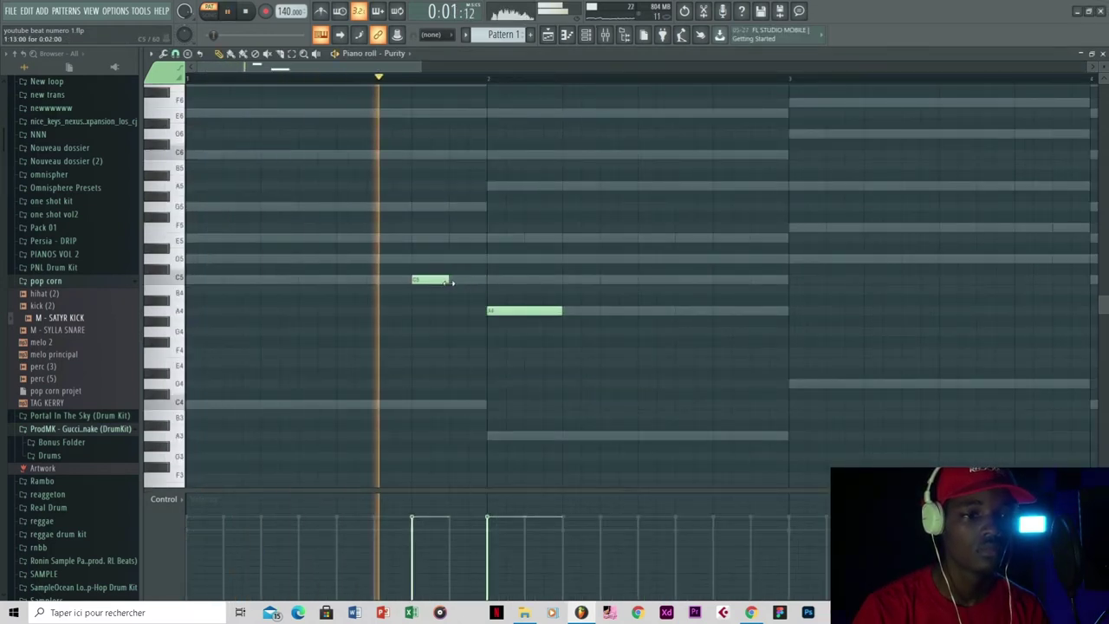
{"action": "key", "text": "space"}
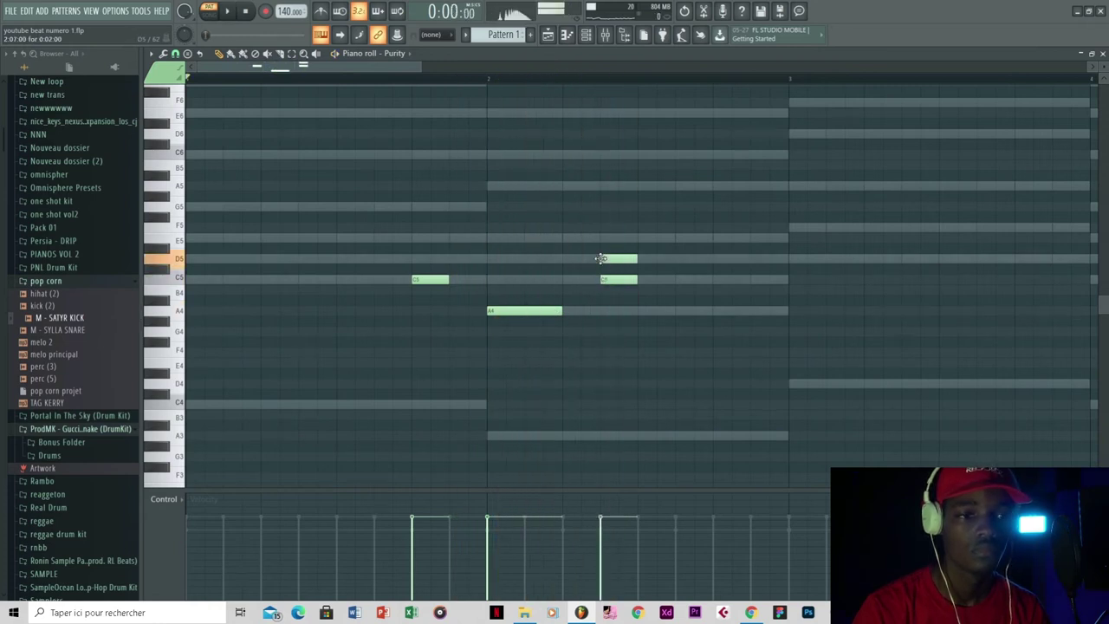
{"action": "key", "text": "space"}
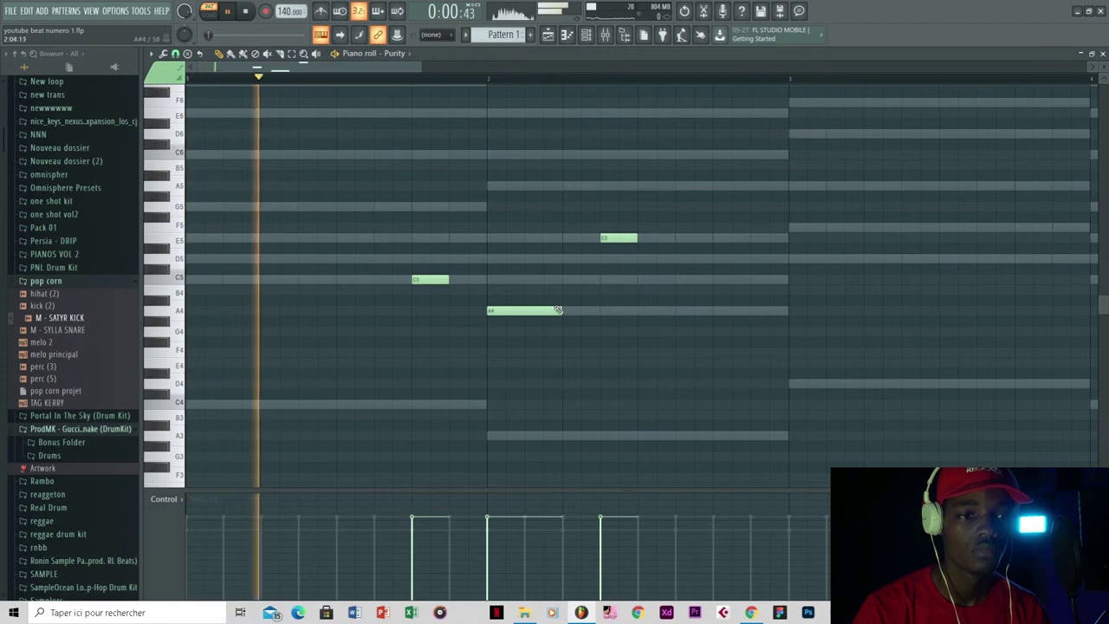
- Lengthen Purity's A4 to half a bar and make the E5 fill the second half of bar 2, checking against playback
{"action": "left_click_drag", "start_coordinate": [562, 310], "coordinate": [600, 311]}
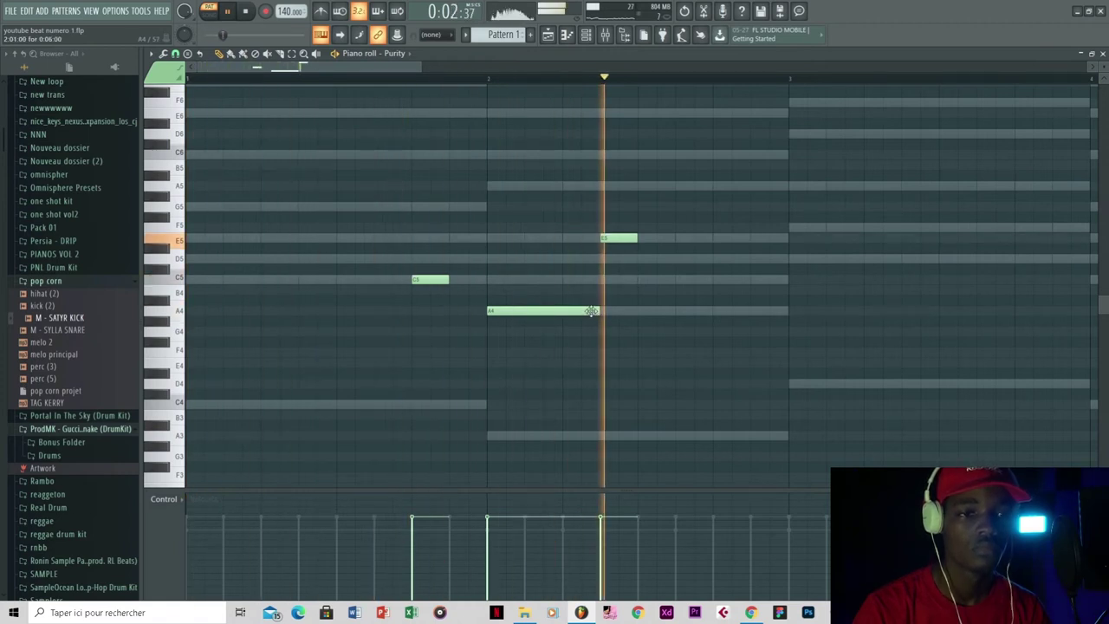
{"action": "key", "text": "space"}
{"action": "left_click_drag", "start_coordinate": [630, 238], "coordinate": [648, 238]}
{"action": "key", "text": "space"}
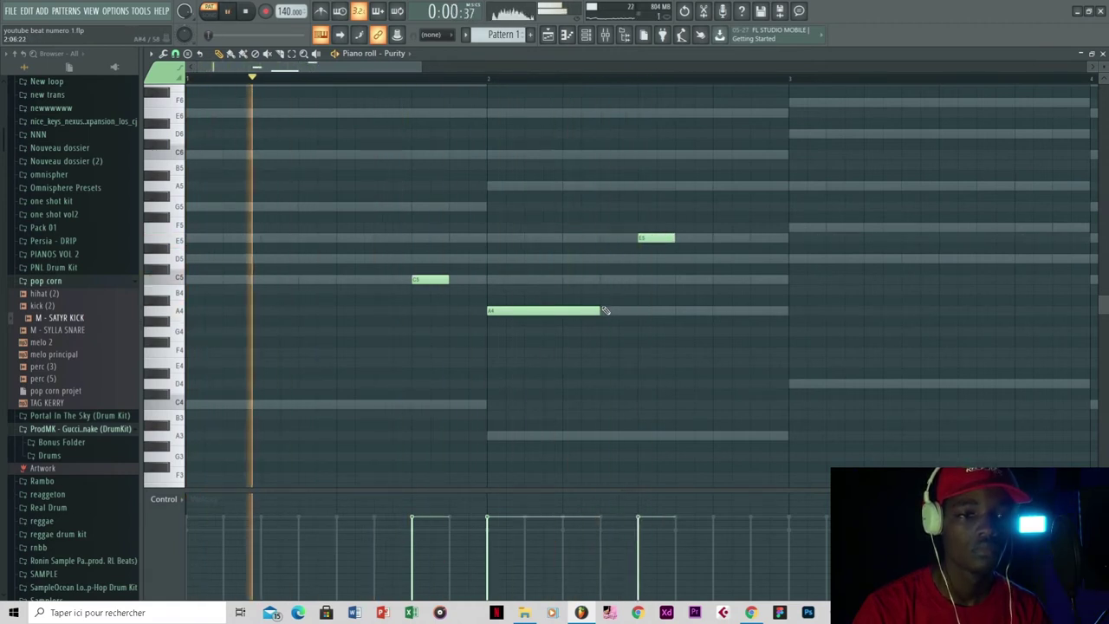
{"action": "left_click_drag", "start_coordinate": [599, 311], "coordinate": [634, 313]}
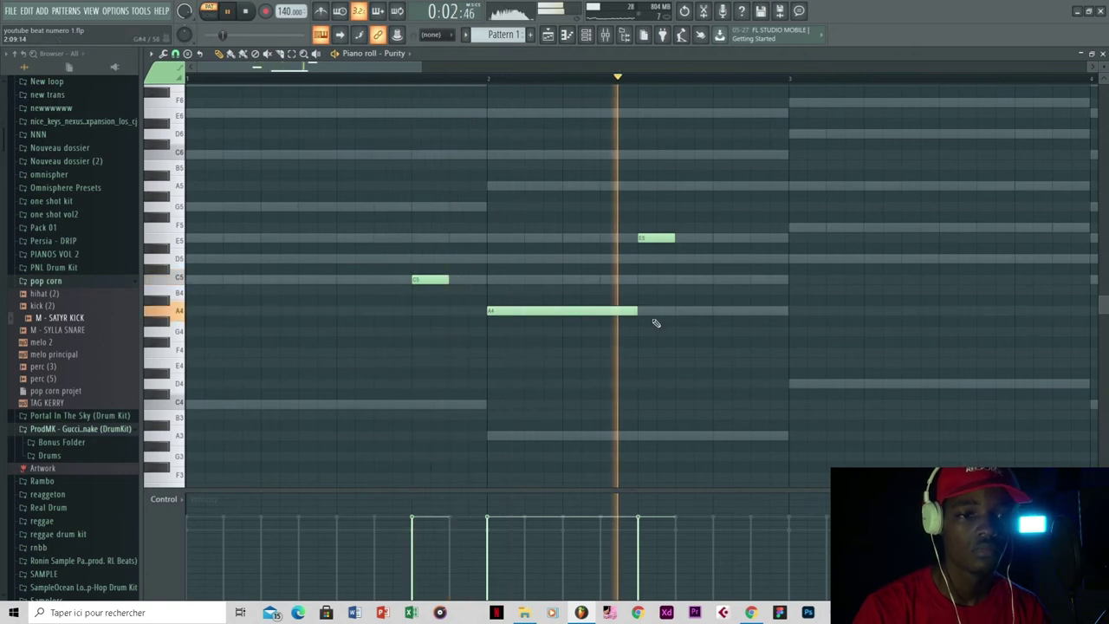
{"action": "key", "text": "space"}
{"action": "left_click_drag", "start_coordinate": [673, 238], "coordinate": [745, 238]}
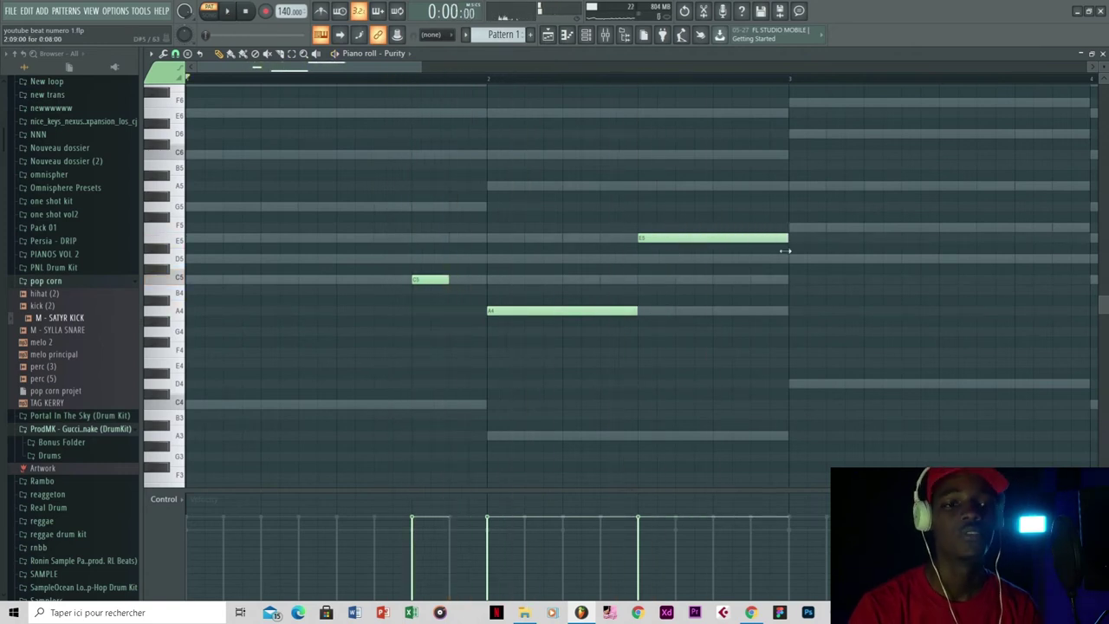
- Continue Purity's melody with D5, C5 and E5 through bar 4, repeat it over bars 5 to 8, and play the pattern
{"action": "scroll", "coordinate": [695, 317], "scroll_direction": "down", "scroll_amount": 3, "text": "ctrl"}
{"action": "key", "text": "space"}
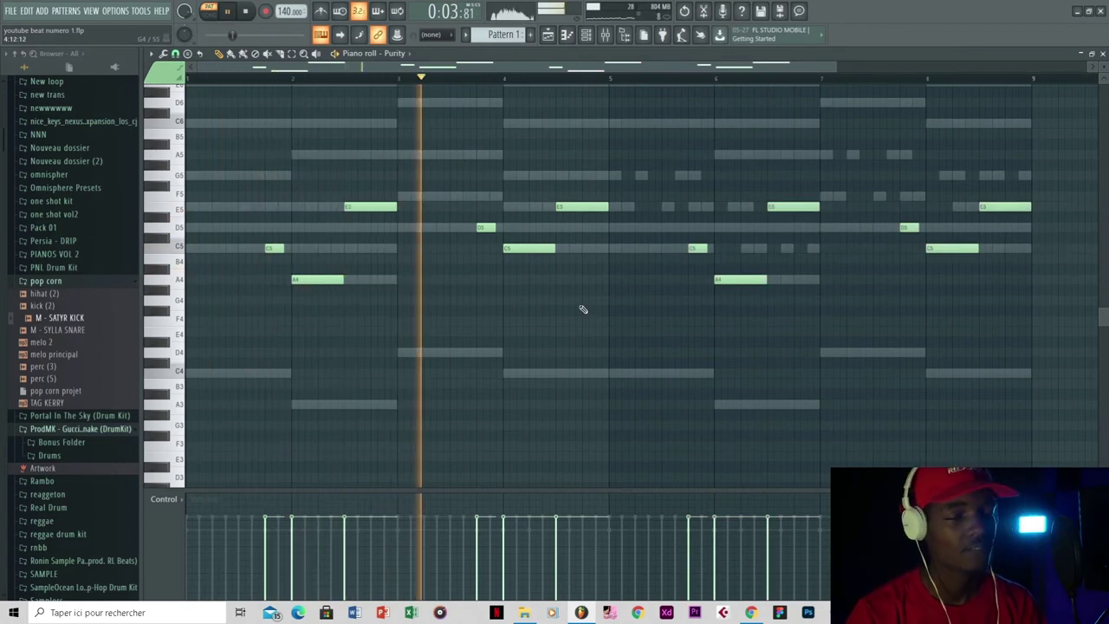
{"action": "left_click", "coordinate": [585, 35]}
{"action": "key", "text": "space"}
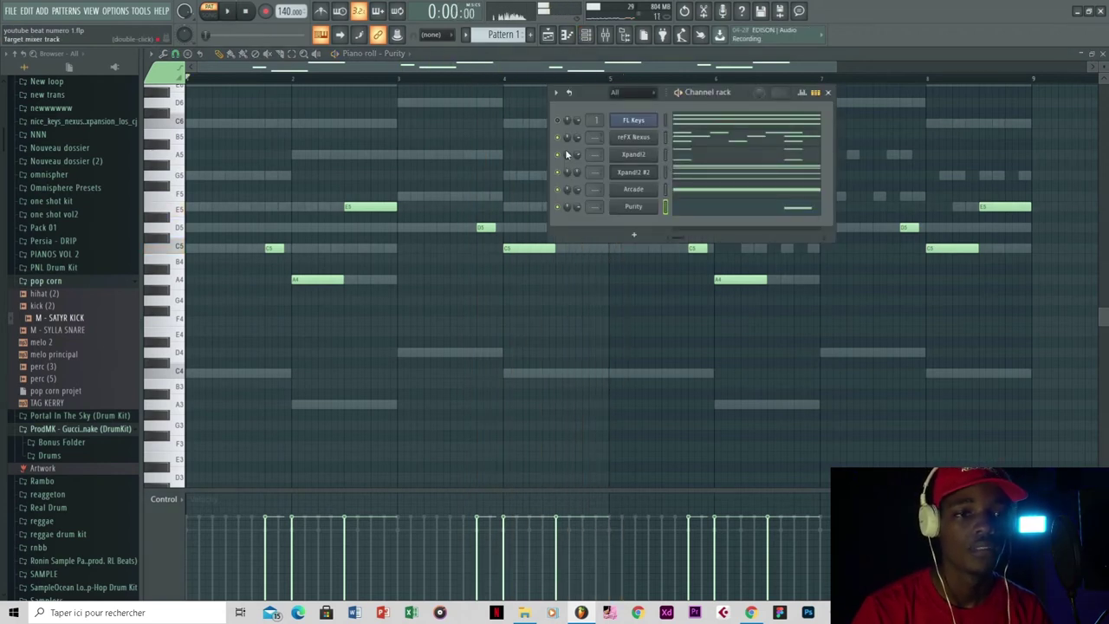
- Add a second Arcade channel with the hip hop sampler kit Reciprocate and switch its session key to major
{"action": "left_click", "coordinate": [633, 234]}
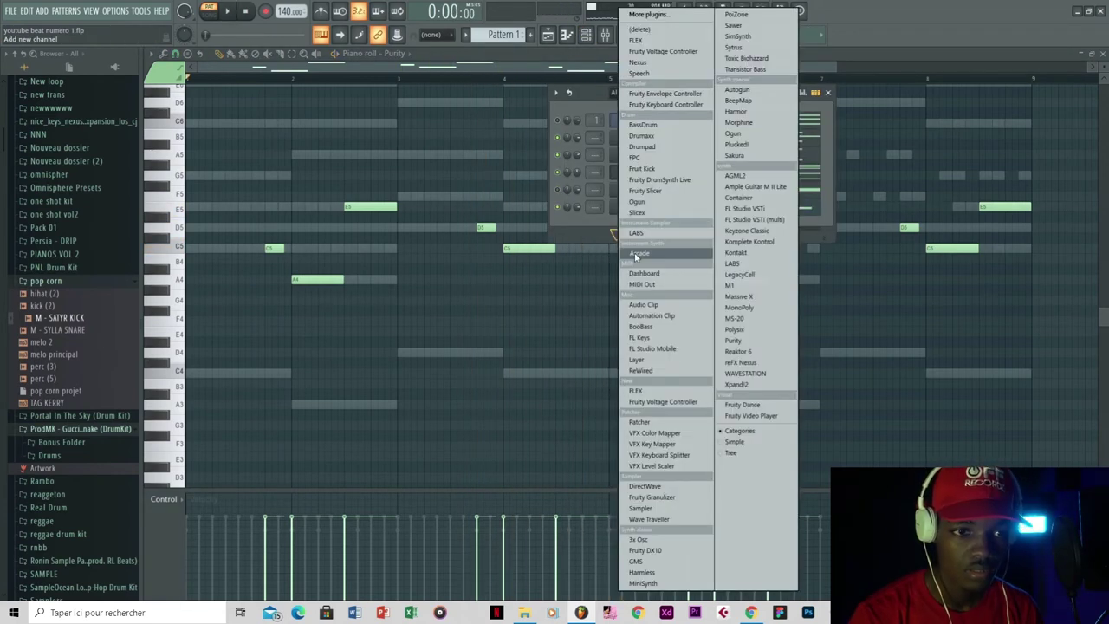
{"action": "left_click", "coordinate": [637, 254]}
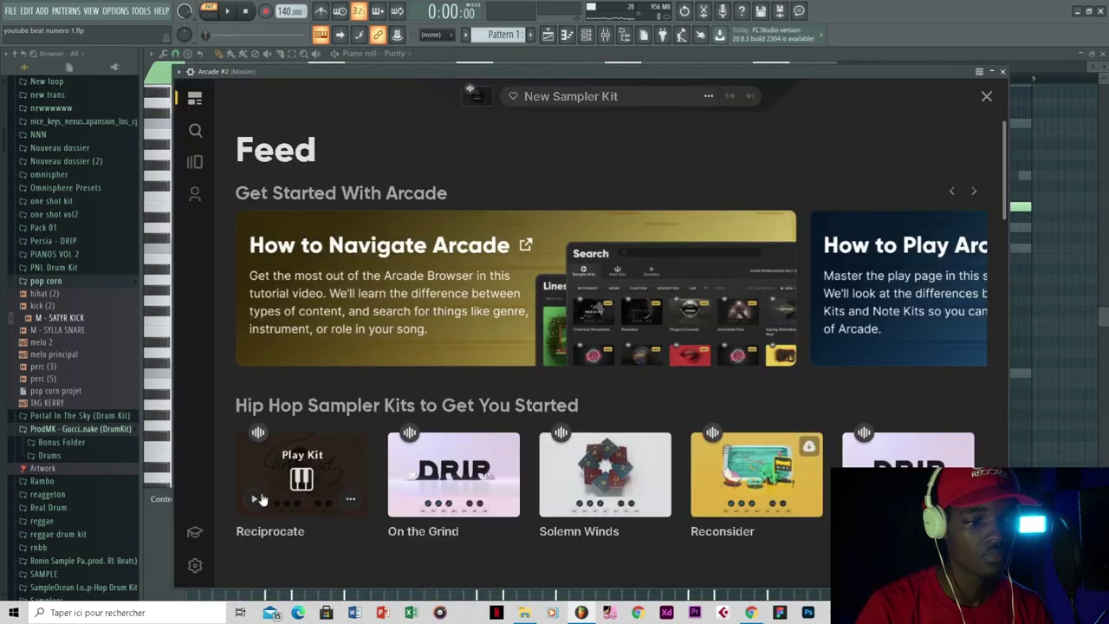
{"action": "left_click", "coordinate": [253, 503]}
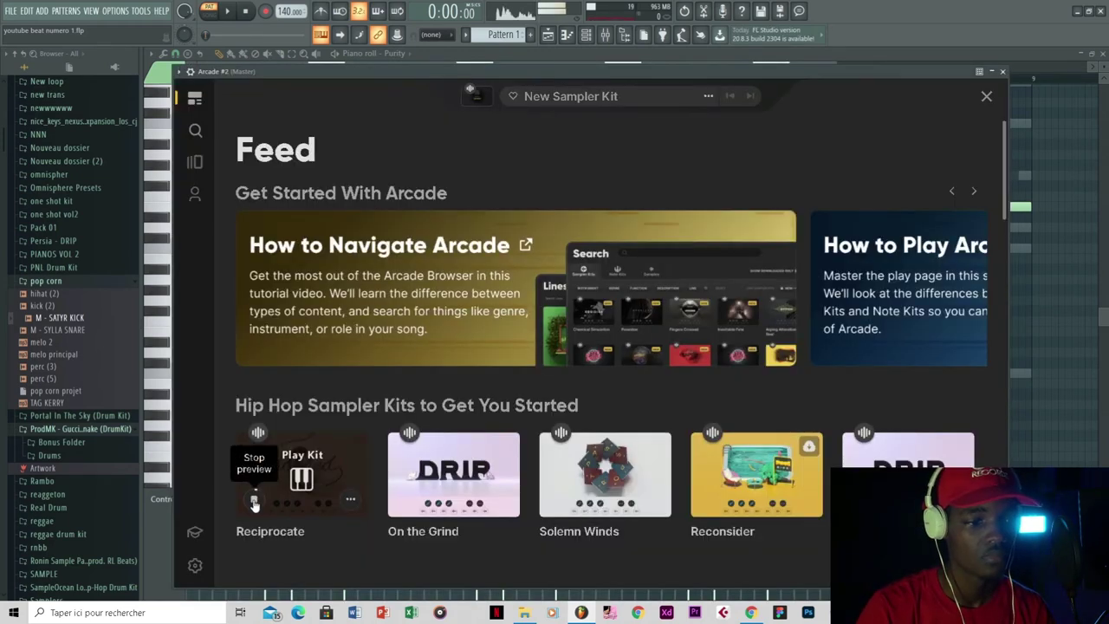
{"action": "left_click", "coordinate": [301, 475]}
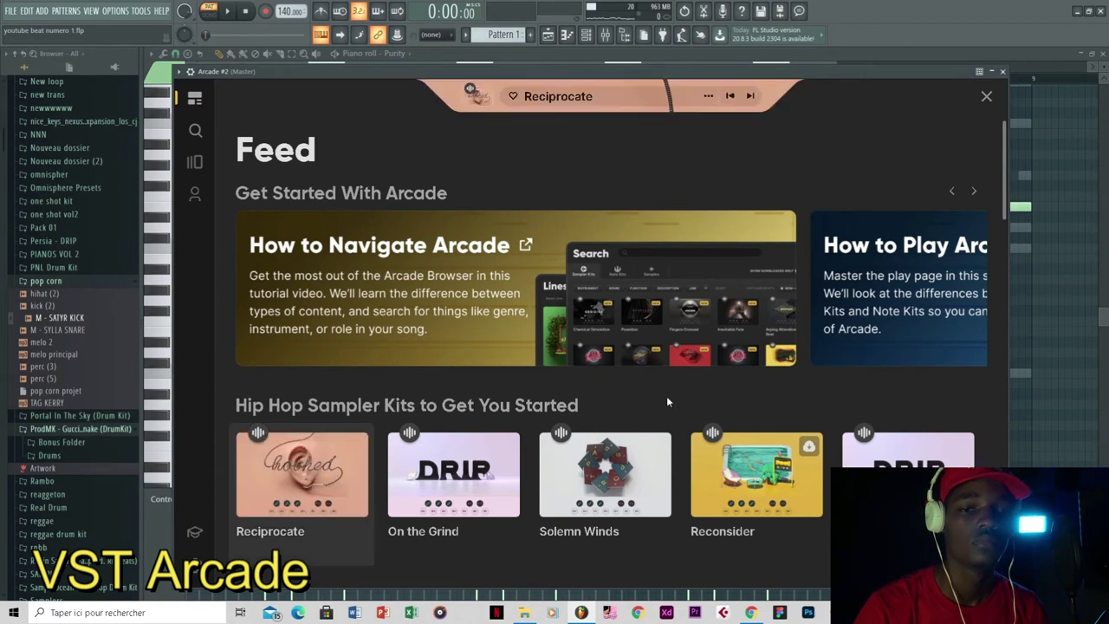
{"action": "left_click", "coordinate": [931, 548]}
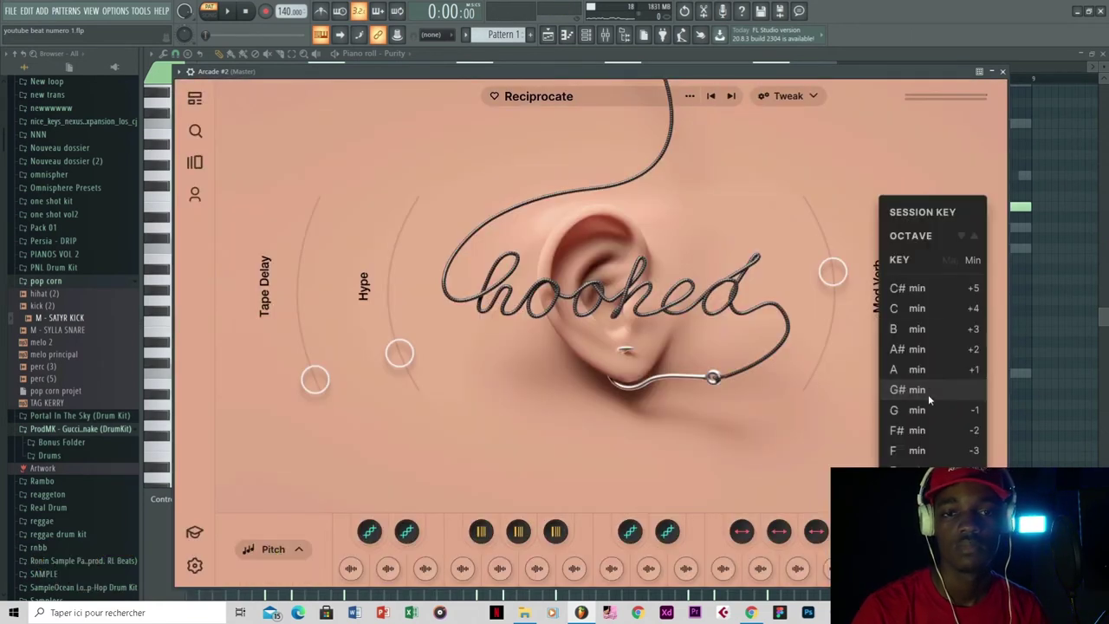
{"action": "left_click", "coordinate": [947, 259]}
- Write half-bar F4 notes ending bars 2 and 4 for the second Arcade channel, then duplicate them into bars 6 and 8
{"action": "key", "text": "F7"}
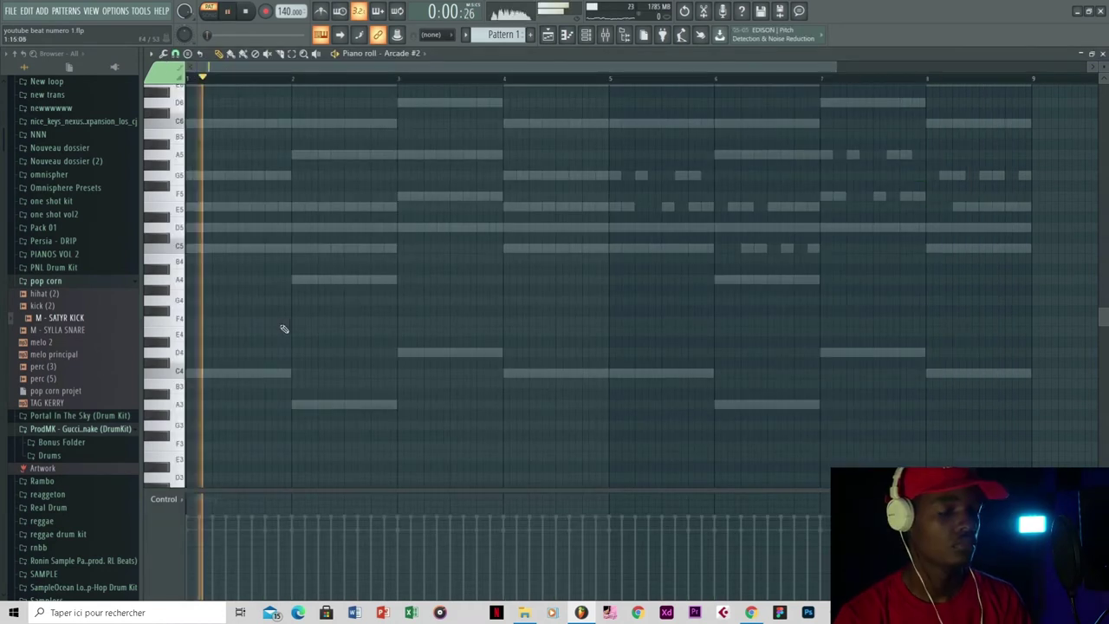
{"action": "key", "text": "space"}
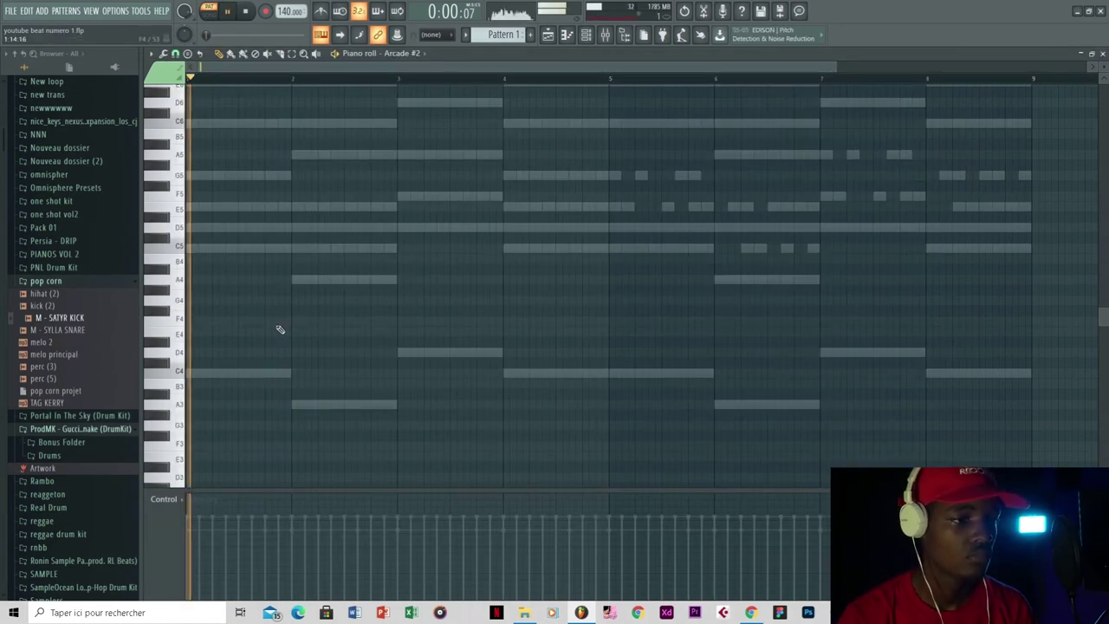
{"action": "left_click", "coordinate": [351, 322]}
{"action": "left_click_drag", "start_coordinate": [372, 322], "coordinate": [397, 323]}
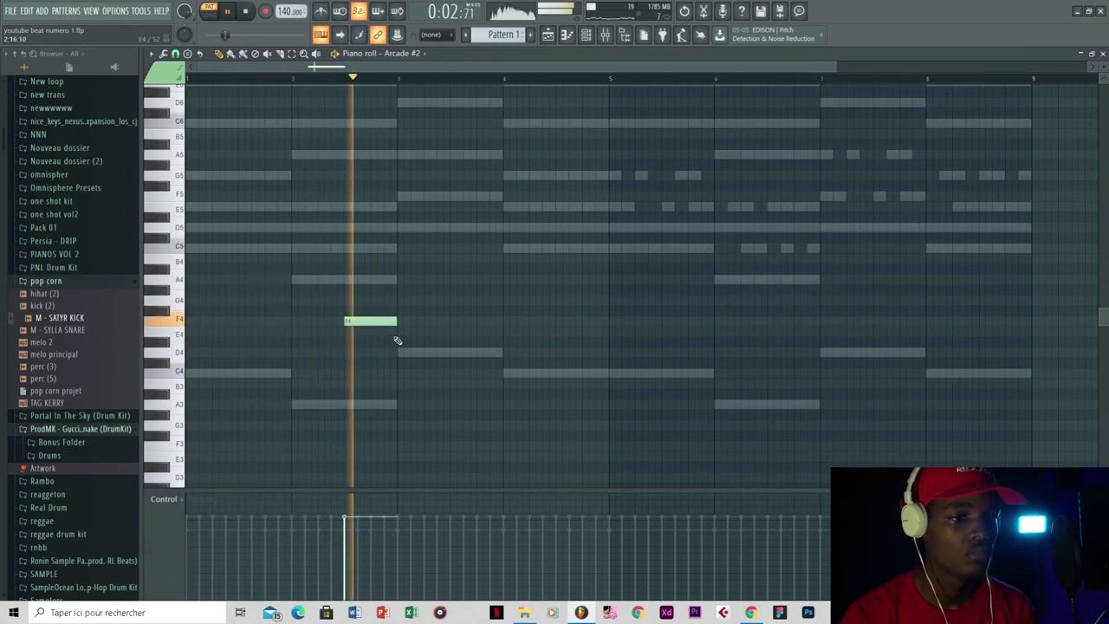
{"action": "left_click", "coordinate": [560, 322]}
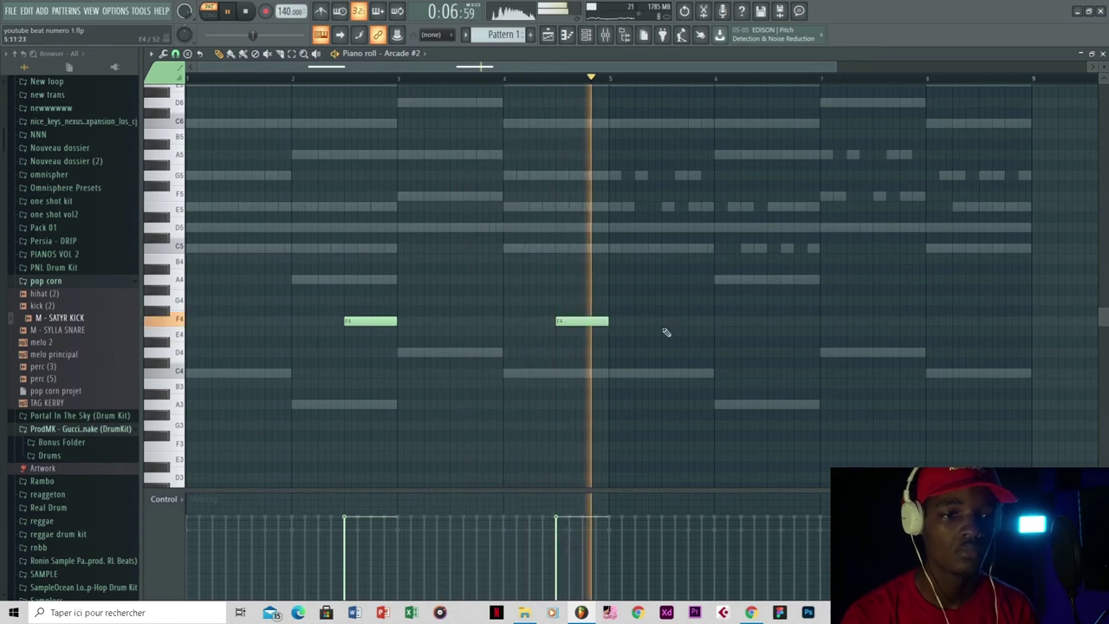
{"action": "key", "text": "space"}
{"action": "key", "text": "ctrl+b"}
- Add the Clap - Dre sample from the ProdMK drum kit's Claps folder as a new channel
{"action": "key", "text": "F6"}
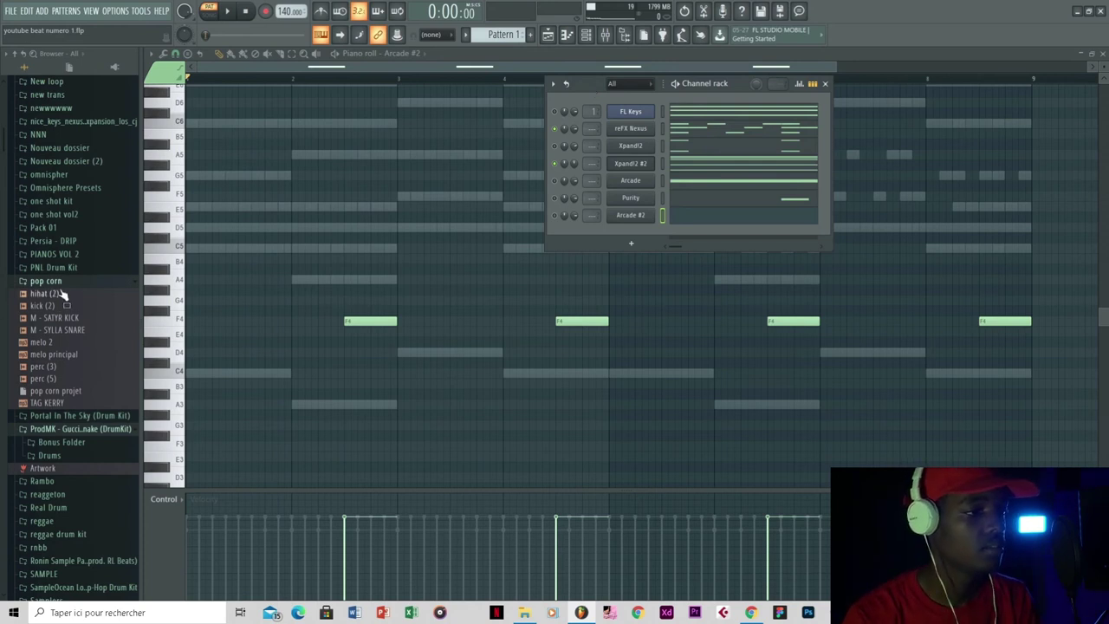
{"action": "left_click", "coordinate": [49, 455]}
{"action": "left_click", "coordinate": [55, 361]}
{"action": "left_click_drag", "start_coordinate": [68, 385], "coordinate": [630, 234]}
- Place a short C5 clap in the middle of each of the eight bars in Clap - Dre's piano roll and play the pattern
{"action": "left_click", "coordinate": [350, 278]}
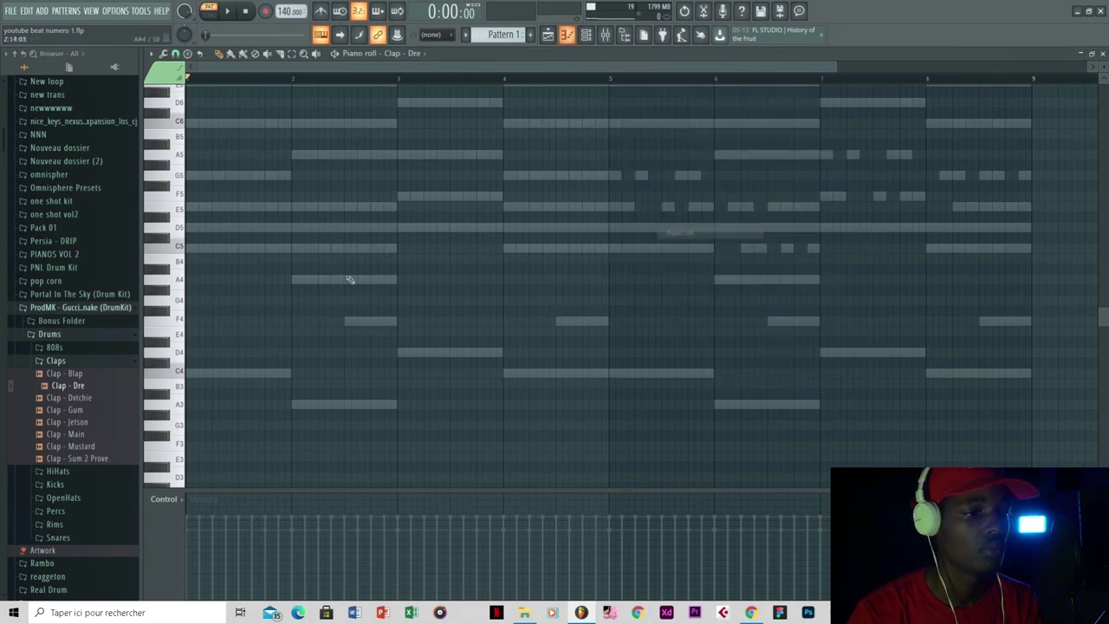
{"action": "left_click", "coordinate": [241, 248]}
{"action": "key", "text": "space"}
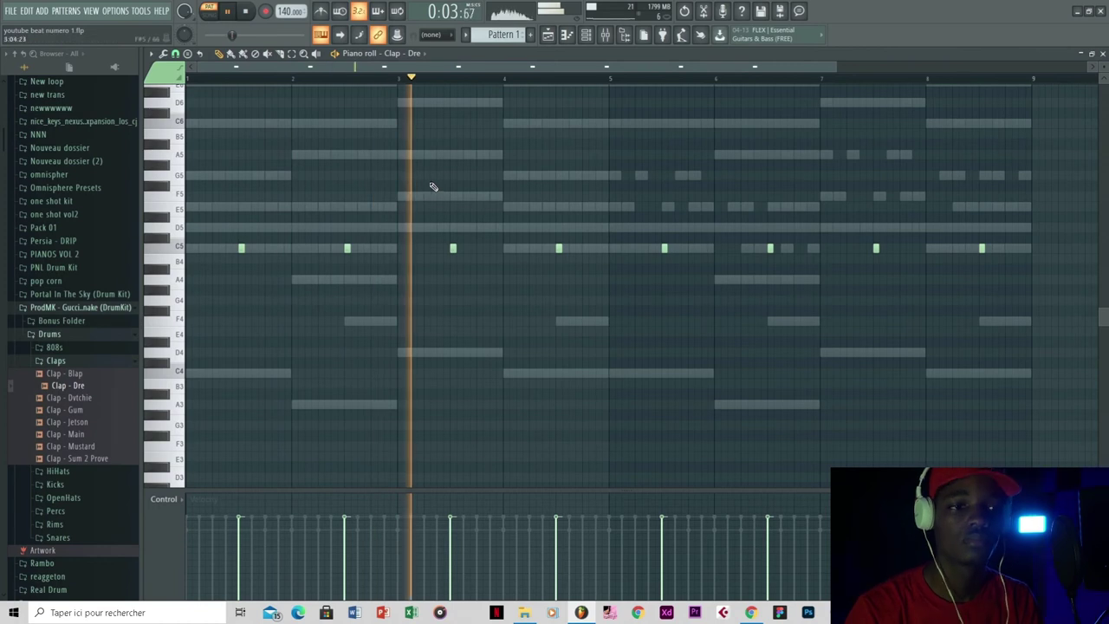
{"action": "key", "text": "space"}
- Add the Rim - Overused sample from the same kit's Rims folder as a new channel
{"action": "key", "text": "F6"}
{"action": "left_click", "coordinate": [56, 360]}
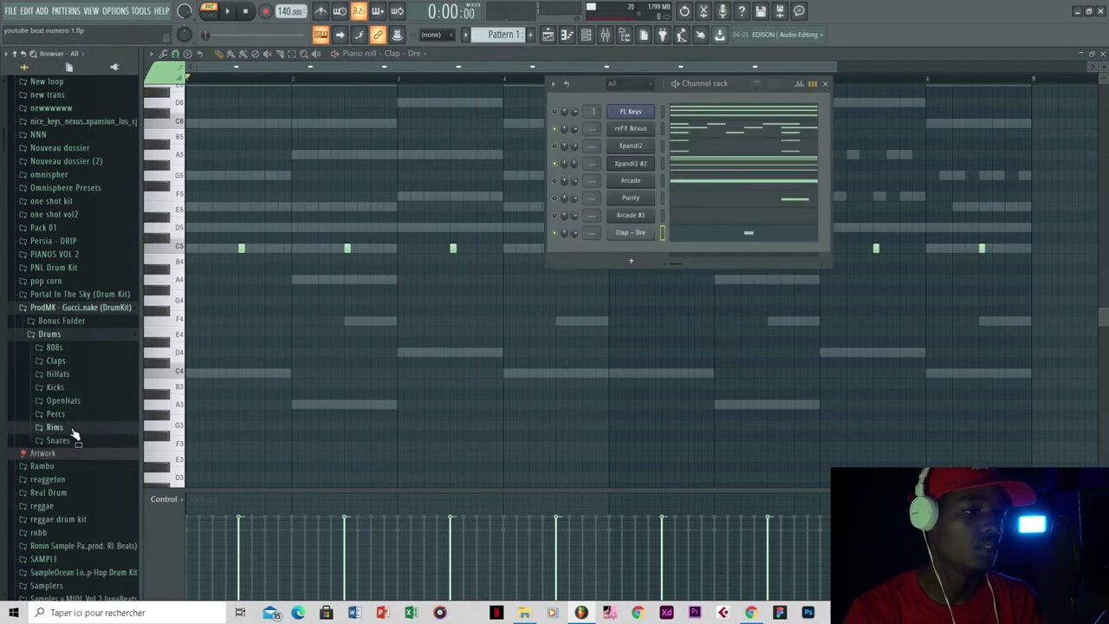
{"action": "left_click", "coordinate": [53, 427]}
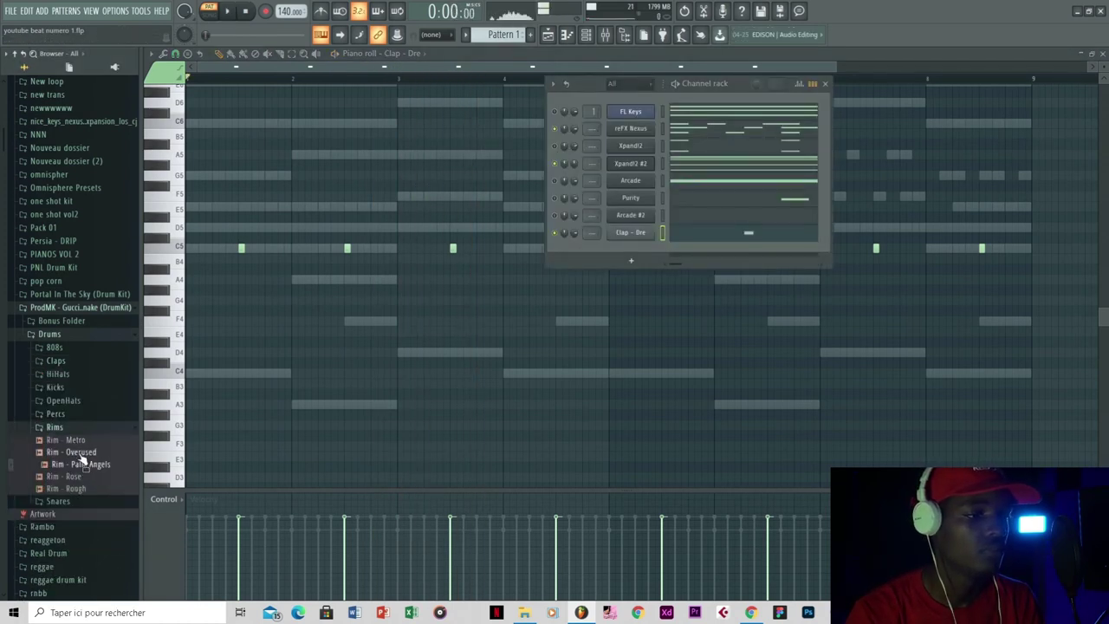
{"action": "left_click_drag", "start_coordinate": [618, 248], "coordinate": [621, 249]}
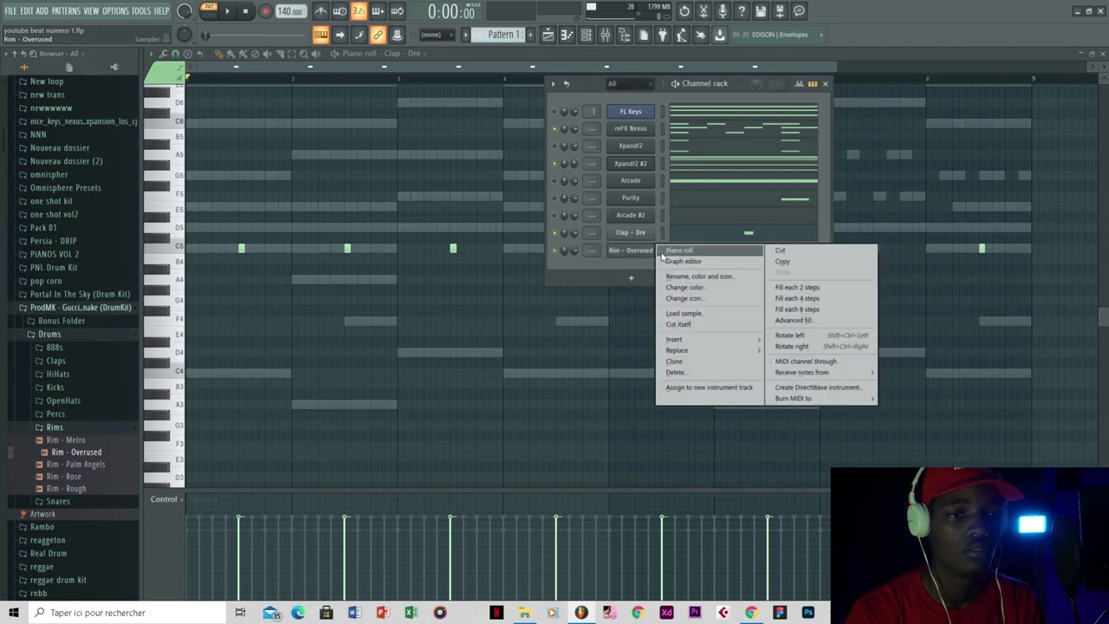
- Place short C5 rim hits just before the middle of bars 1, 3, 5 and 7 in Rim - Overused's piano roll
{"action": "left_click", "coordinate": [646, 258]}
{"action": "left_click", "coordinate": [223, 249]}
{"action": "key", "text": "space"}
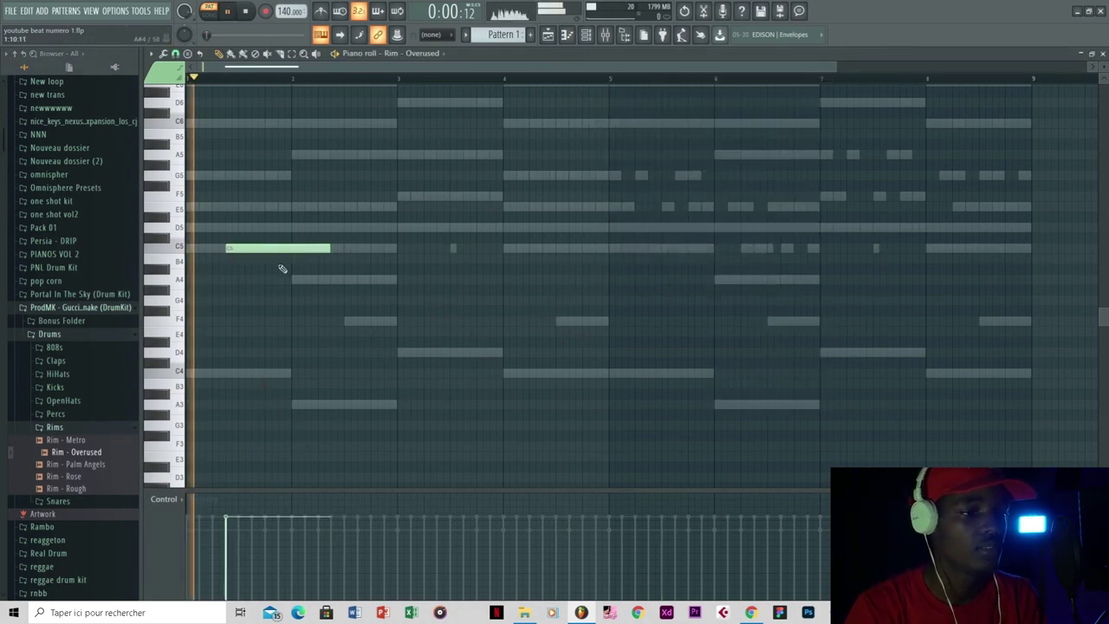
{"action": "left_click", "coordinate": [440, 249]}
{"action": "left_click_drag", "start_coordinate": [523, 213], "coordinate": [262, 290]}
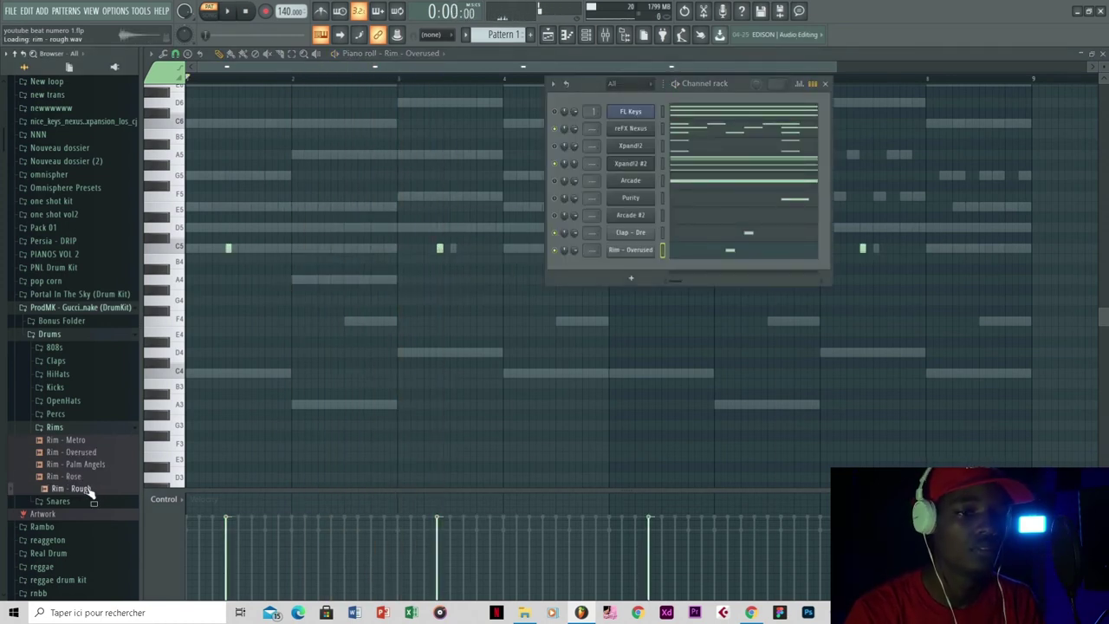
- Place a short C5 hit just before beat two of bar 1 in the Rim - Rough channel's piano roll and play the pattern
{"action": "right_click", "coordinate": [638, 270]}
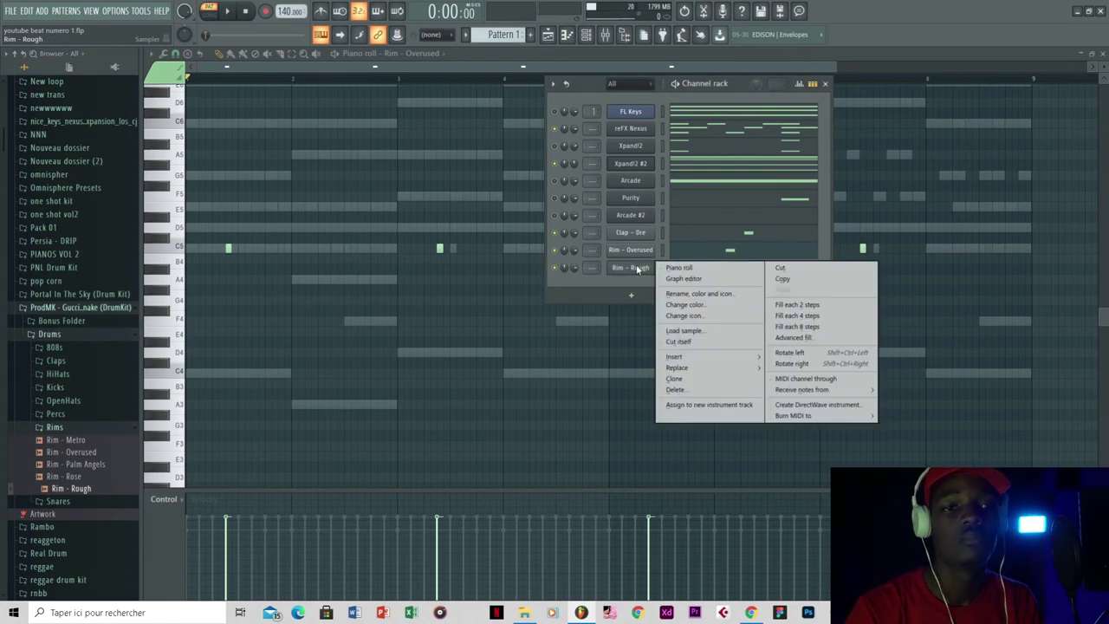
{"action": "left_click", "coordinate": [678, 268]}
{"action": "left_click_drag", "start_coordinate": [839, 64], "coordinate": [421, 158]}
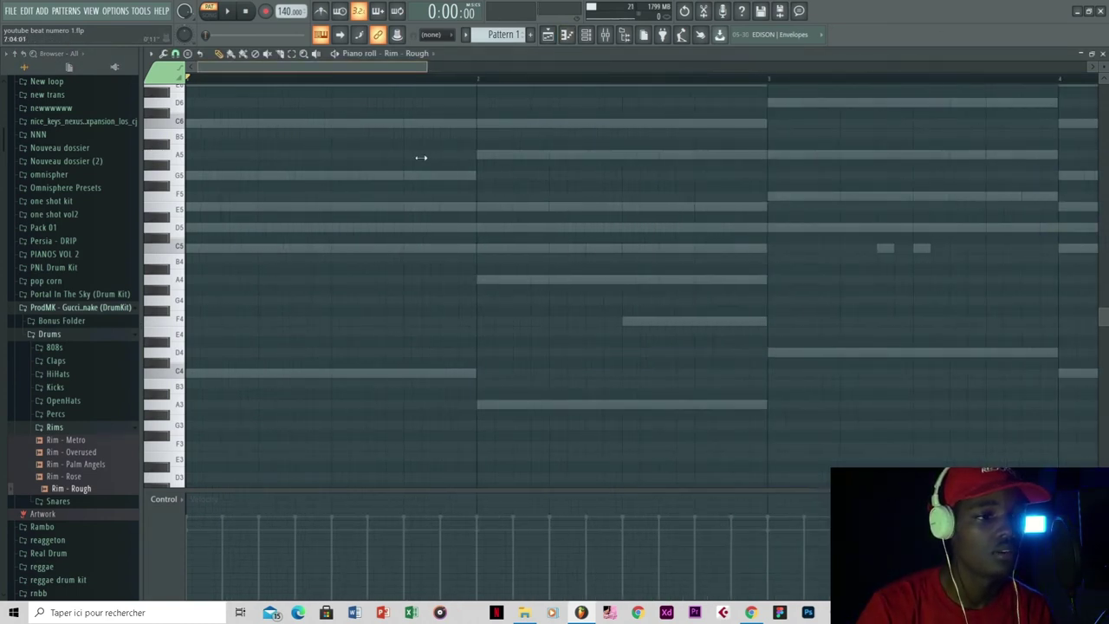
{"action": "left_click", "coordinate": [223, 250]}
{"action": "left_click_drag", "start_coordinate": [462, 247], "coordinate": [227, 255]}
{"action": "key", "text": "space"}
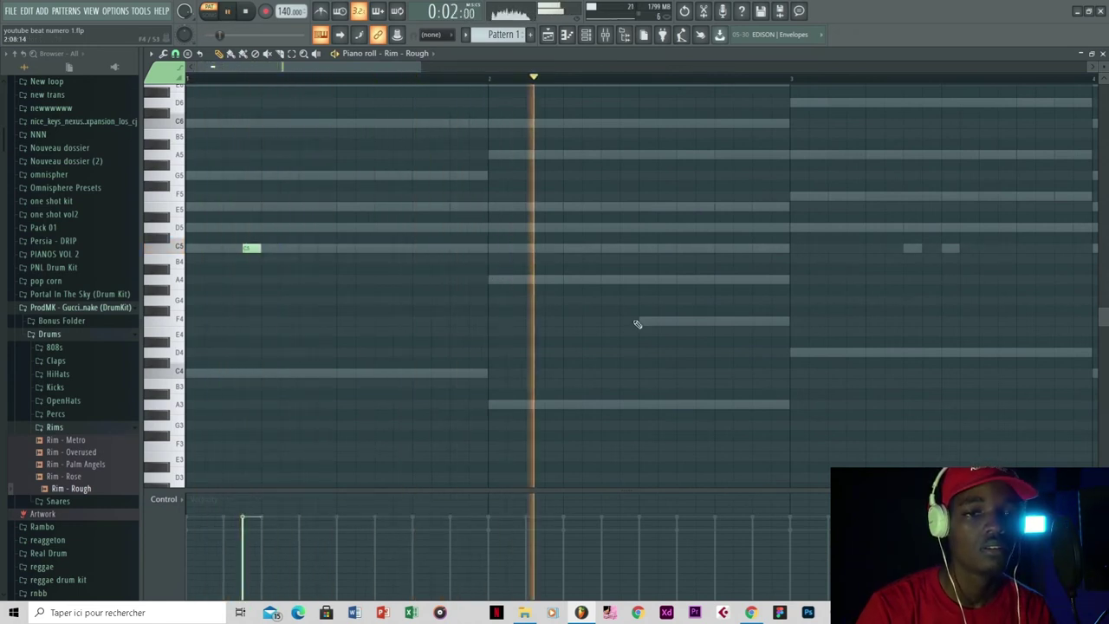
- Add the Perc - Drop sample from the kit's Percs folder as a new channel and open its piano roll
{"action": "scroll", "coordinate": [637, 324], "scroll_direction": "down", "scroll_amount": 2}
{"action": "left_click", "coordinate": [87, 490]}
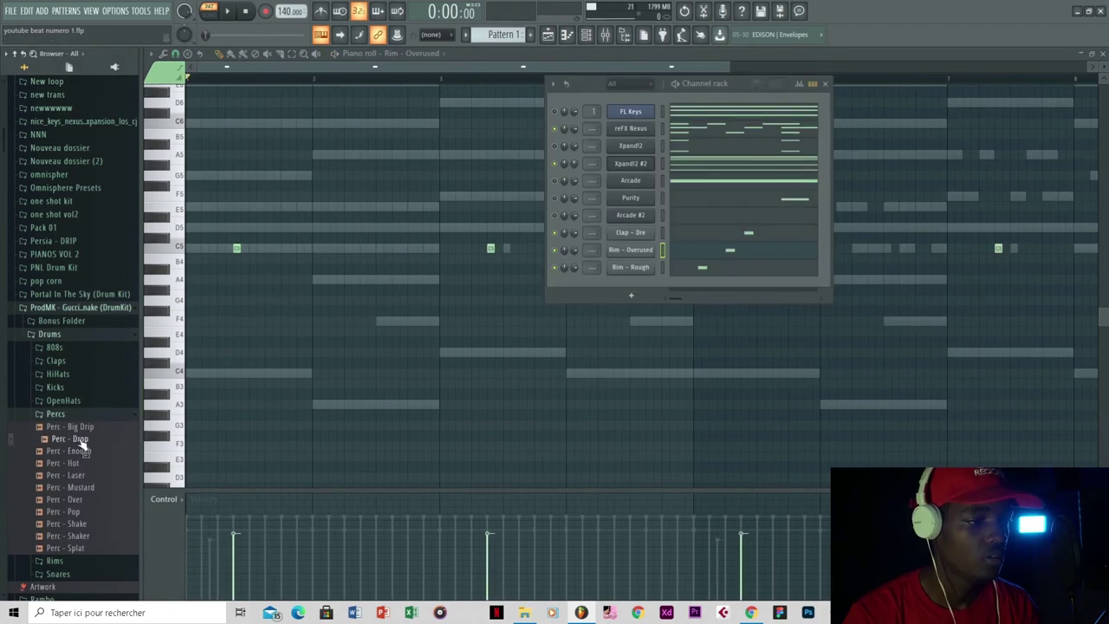
{"action": "left_click_drag", "start_coordinate": [643, 285], "coordinate": [638, 290]}
{"action": "right_click", "coordinate": [655, 279]}
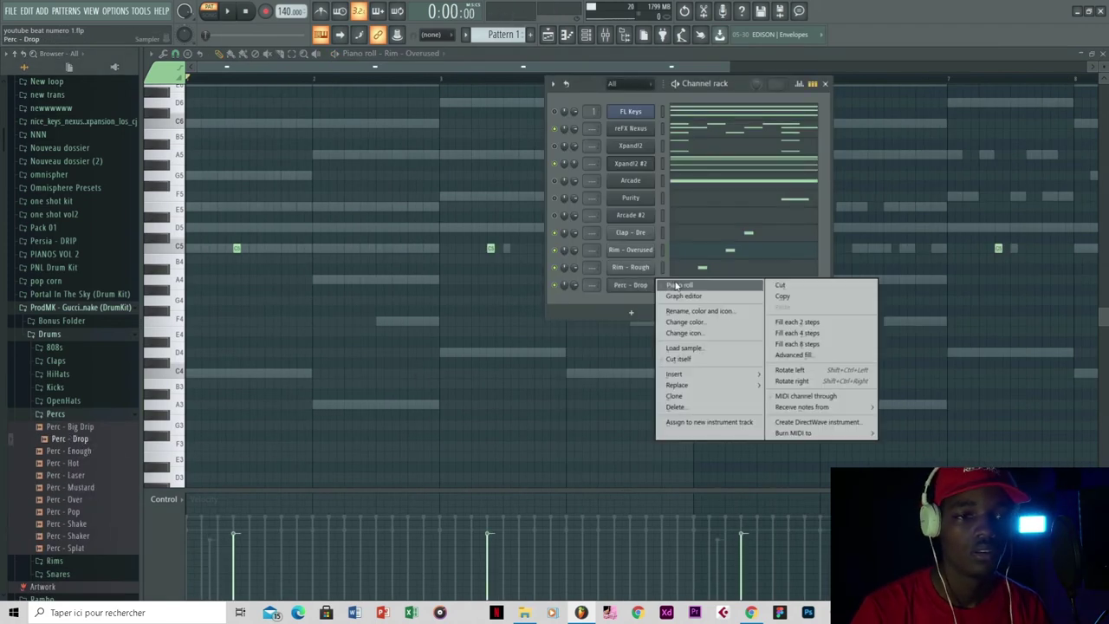
{"action": "left_click", "coordinate": [675, 286]}
- Place short C5 percussion hits near the end of bars 1, 3, 5 and 7 in Perc - Drop's piano roll while playing the pattern
{"action": "left_click_drag", "start_coordinate": [731, 65], "coordinate": [264, 66]}
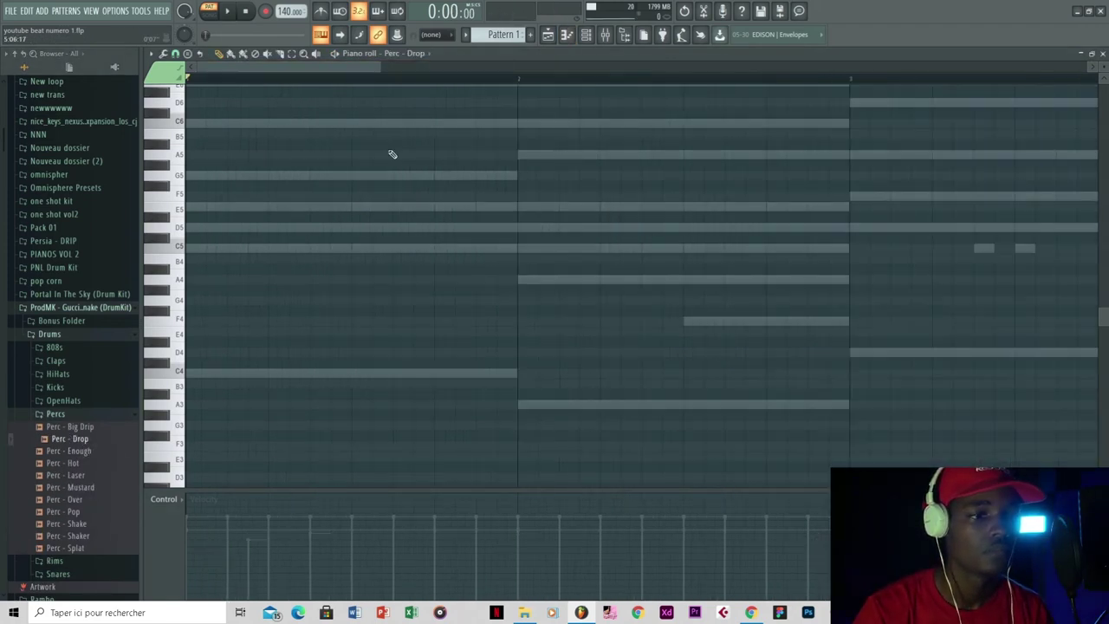
{"action": "key", "text": "space"}
{"action": "left_click", "coordinate": [503, 247]}
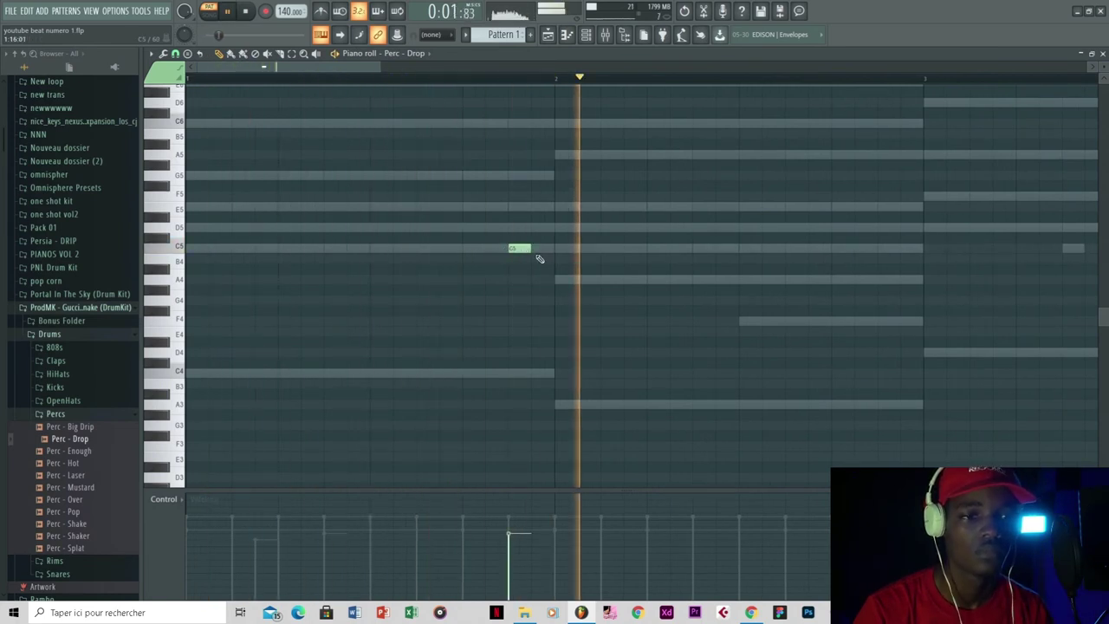
{"action": "scroll", "coordinate": [764, 269], "scroll_direction": "down", "scroll_amount": 3}
{"action": "key", "text": "space"}
- Add the OH - Roddy Richh sample from the kit's OpenHats folder as a new channel
{"action": "key", "text": "F6"}
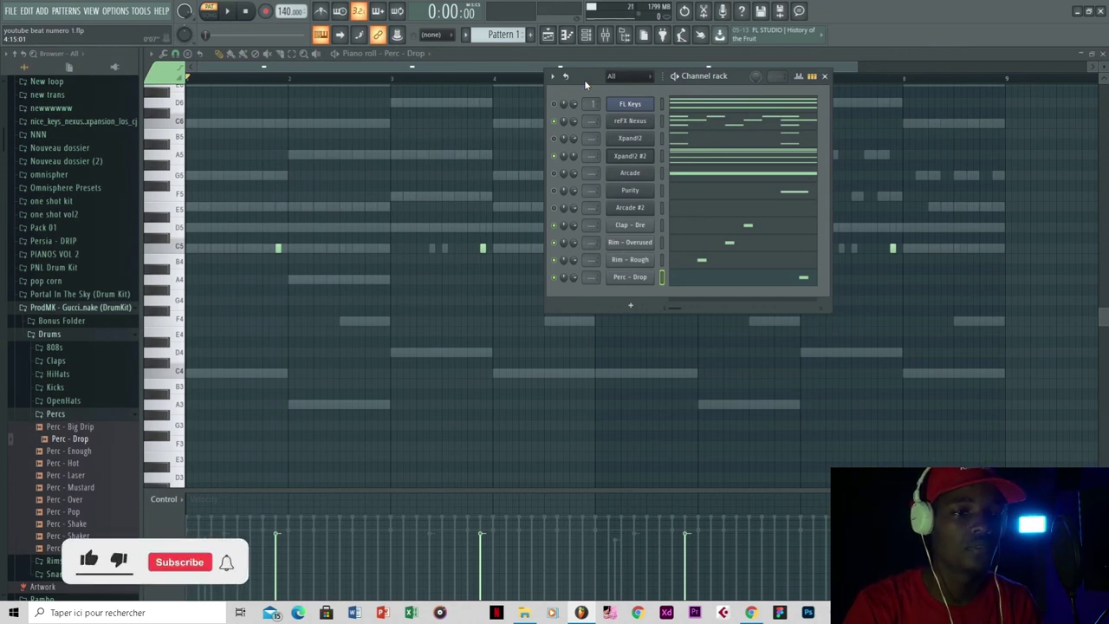
{"action": "left_click", "coordinate": [62, 400]}
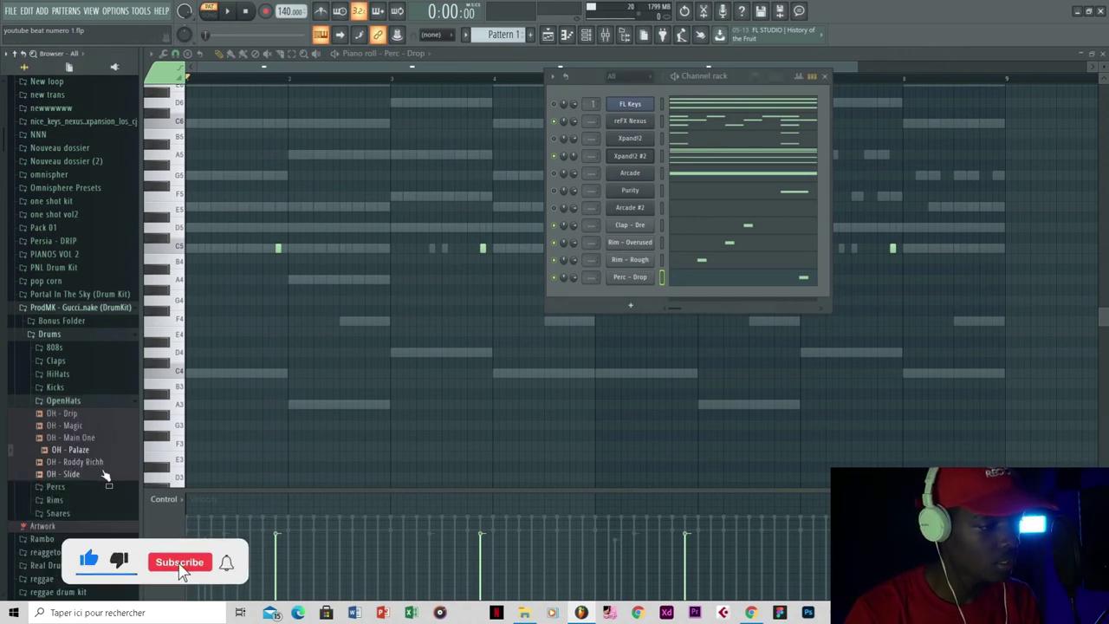
{"action": "left_click", "coordinate": [100, 465]}
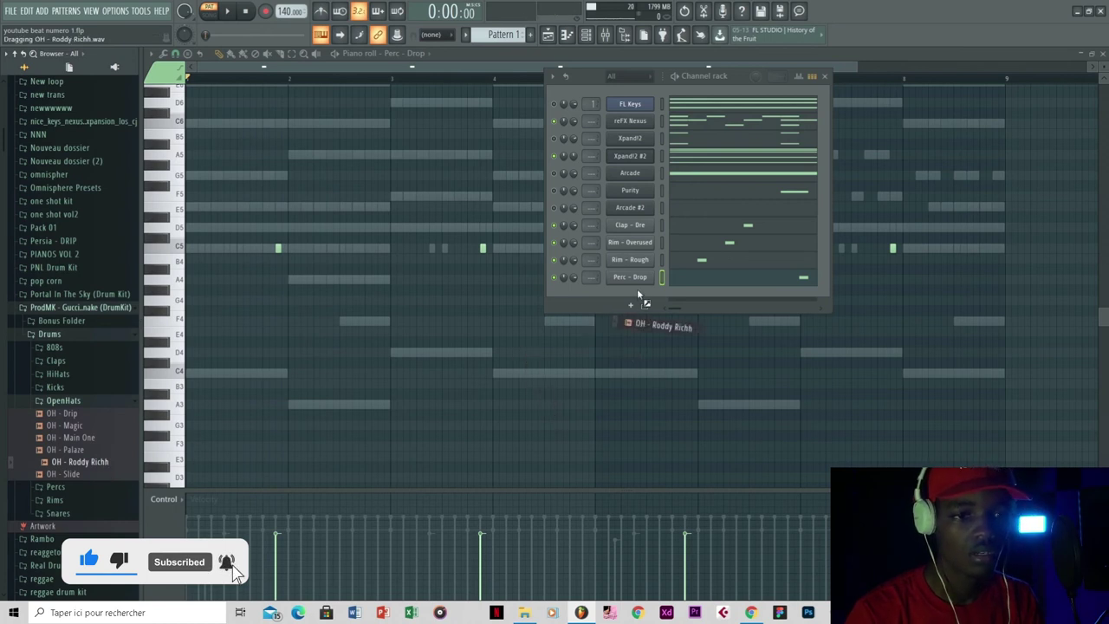
{"action": "left_click_drag", "start_coordinate": [639, 295], "coordinate": [639, 296]}
- Place C5 open-hat notes at the end of bars 2, 4, 6 and 8 in OH - Roddy Richh's piano roll while playing the pattern
{"action": "key", "text": "space"}
{"action": "right_click", "coordinate": [803, 249]}
{"action": "left_click_drag", "start_coordinate": [292, 239], "coordinate": [819, 224]}
{"action": "scroll", "coordinate": [590, 61], "scroll_direction": "down", "scroll_amount": 3}
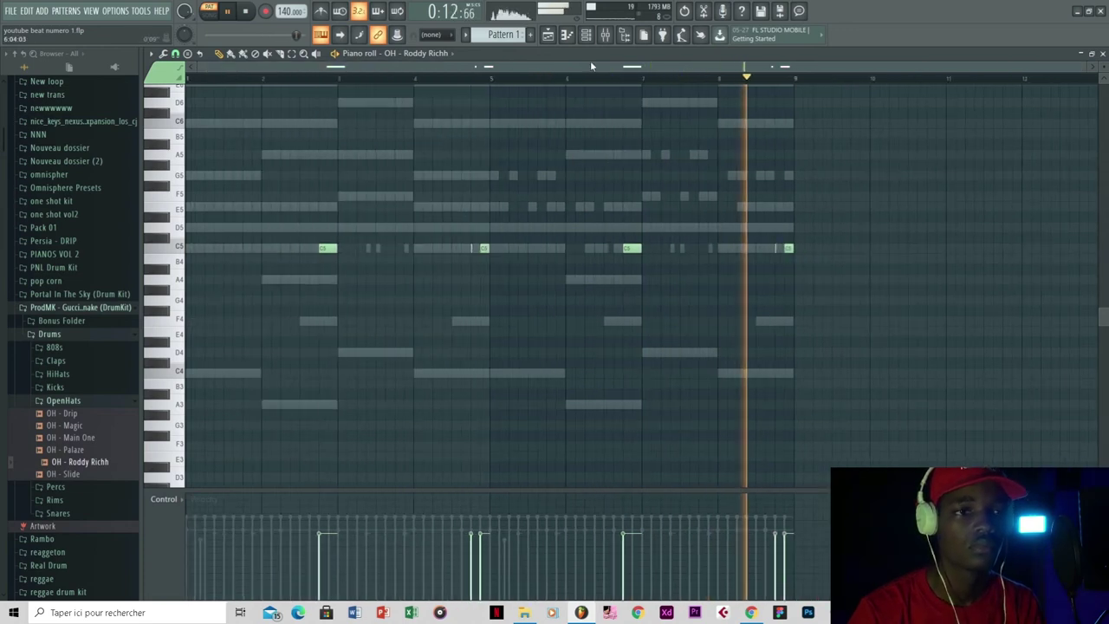
- Add the HH - Everyone Likes sample from the kit's HiHats folder and start a second hi-hat channel with two C5 notes, the second quieter
{"action": "key", "text": "F6"}
{"action": "key", "text": "space"}
{"action": "left_click", "coordinate": [63, 401]}
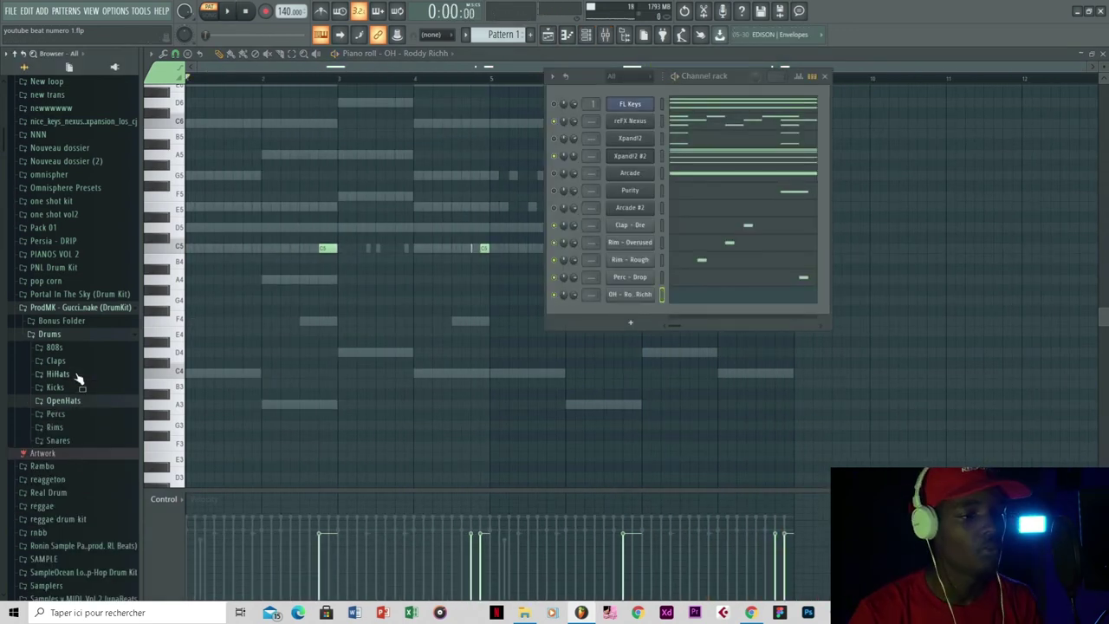
{"action": "left_click", "coordinate": [58, 373]}
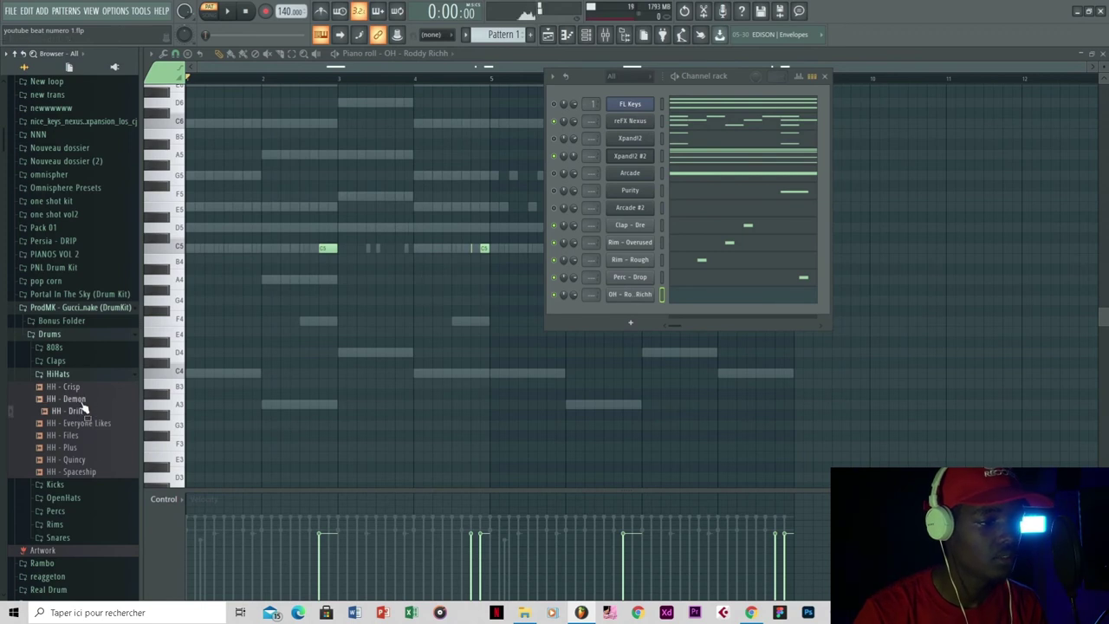
{"action": "left_click_drag", "start_coordinate": [78, 422], "coordinate": [227, 514]}
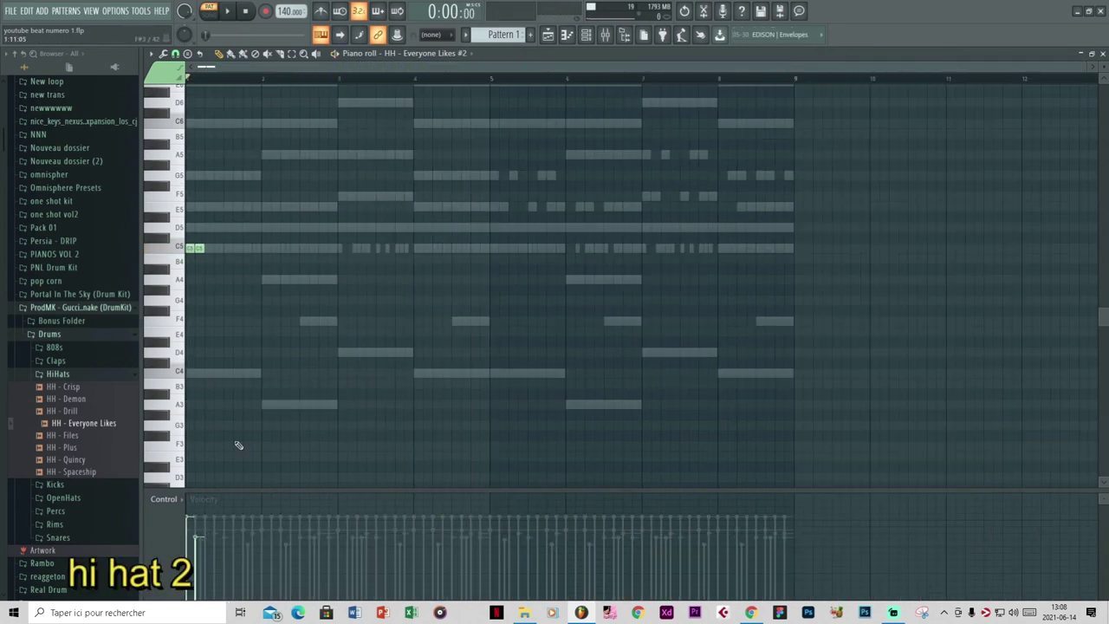
- Repeat the two-note C5 hi-hat figure across all eight bars in HH - Everyone Likes #2 and play the pattern
{"action": "key", "text": "ctrl+b"}
{"action": "key", "text": "ctrl+b"}
{"action": "key", "text": "ctrl+d"}
{"action": "key", "text": "ctrl+b"}
{"action": "key", "text": "ctrl+d"}
{"action": "key", "text": "space"}
- Stop playback and add the 808 - Keed sample from the kit's 808s folder as a new channel
{"action": "left_click", "coordinate": [587, 35]}
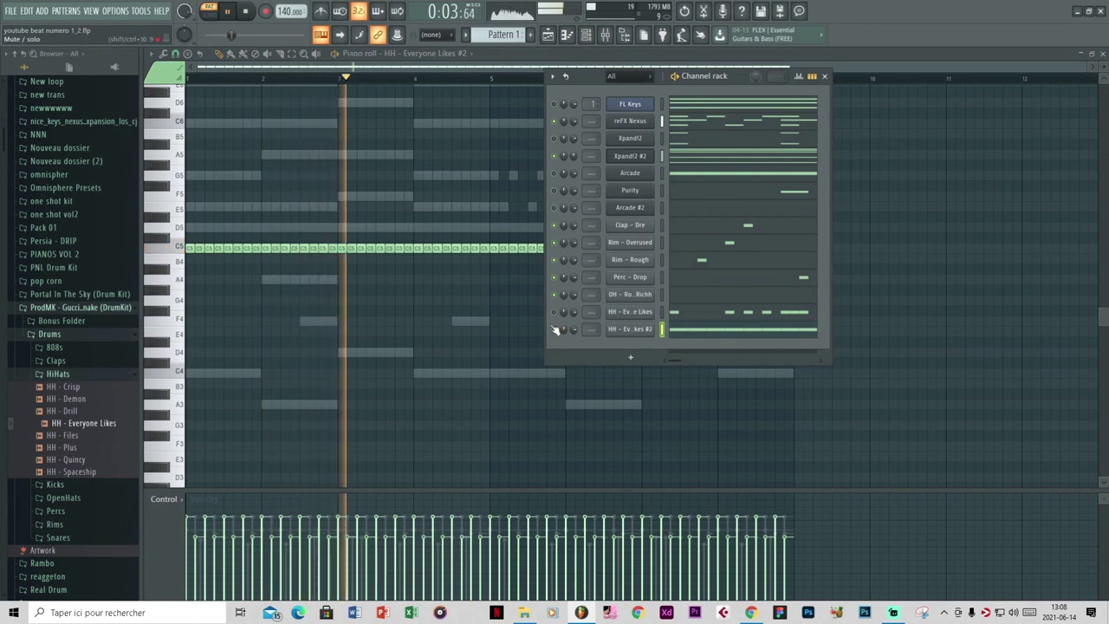
{"action": "key", "text": "space"}
{"action": "left_click", "coordinate": [54, 346]}
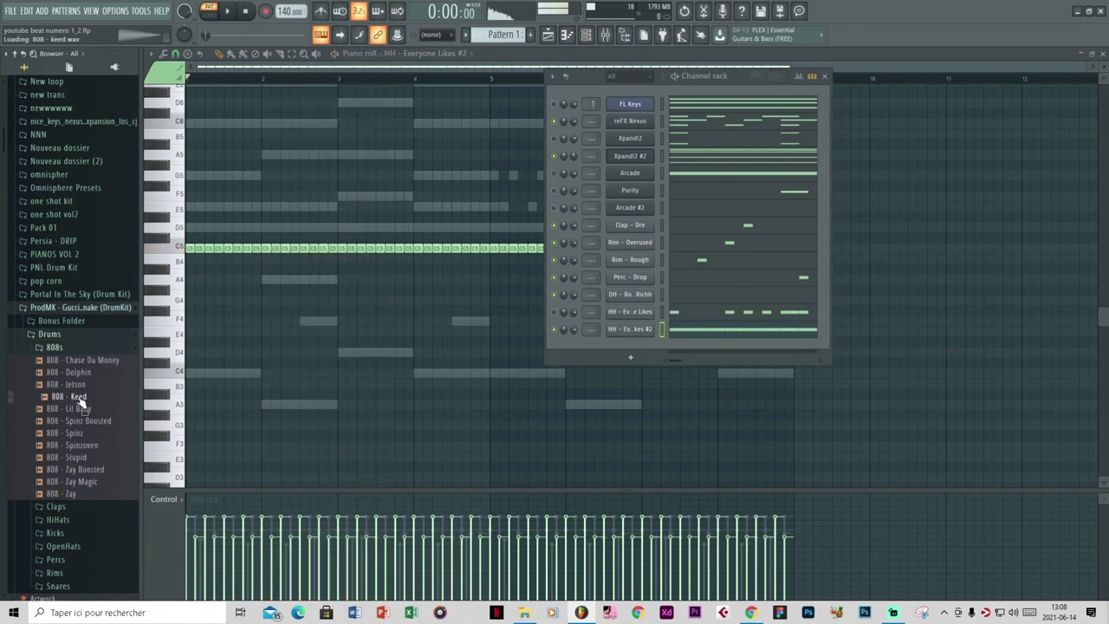
{"action": "left_click_drag", "start_coordinate": [572, 365], "coordinate": [635, 342]}
- Program the 808 - Keed bassline with short C5, A4 and D5 notes across the eight bars and play the pattern
{"action": "scroll", "coordinate": [433, 277], "scroll_direction": "down", "scroll_amount": 1, "text": "ctrl"}
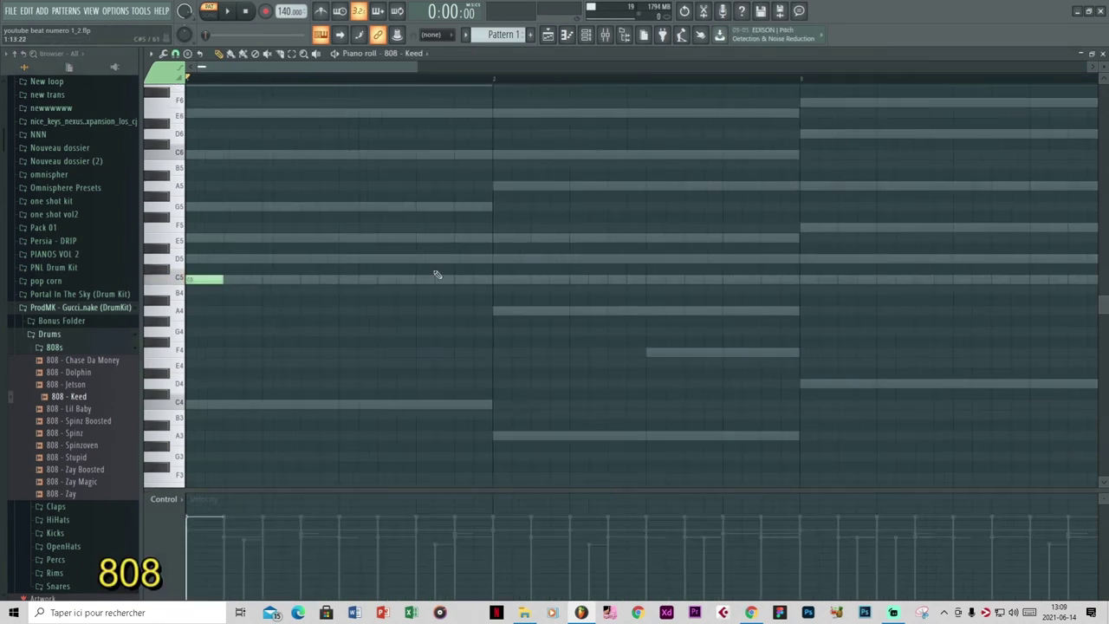
{"action": "key", "text": "space"}
{"action": "left_click", "coordinate": [420, 279]}
{"action": "key", "text": "space"}
{"action": "key", "text": "space"}
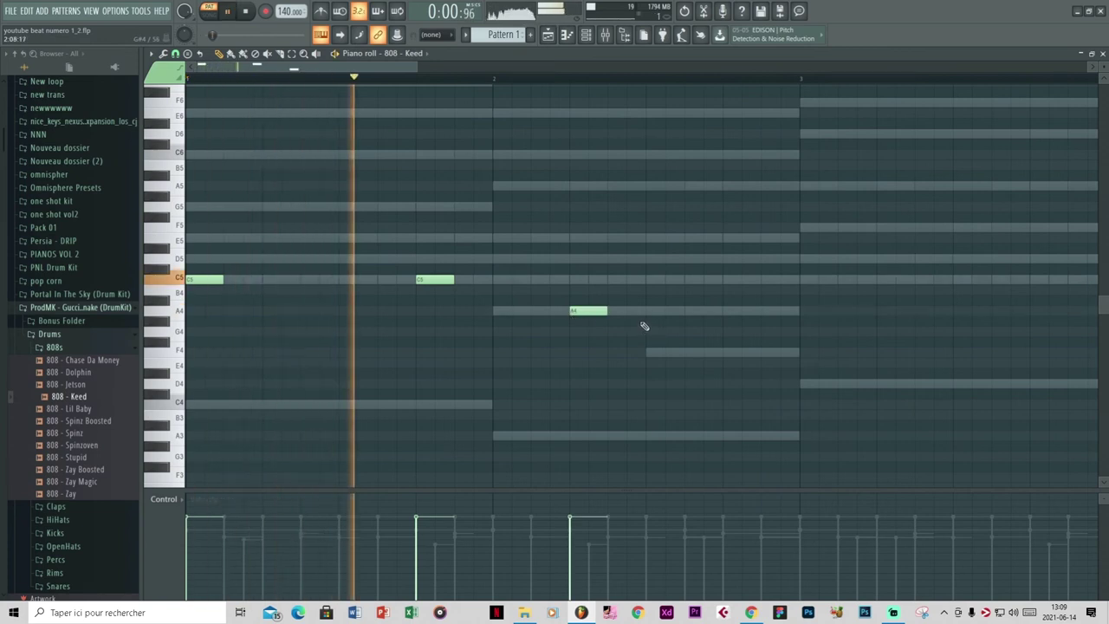
{"action": "left_click", "coordinate": [698, 310]}
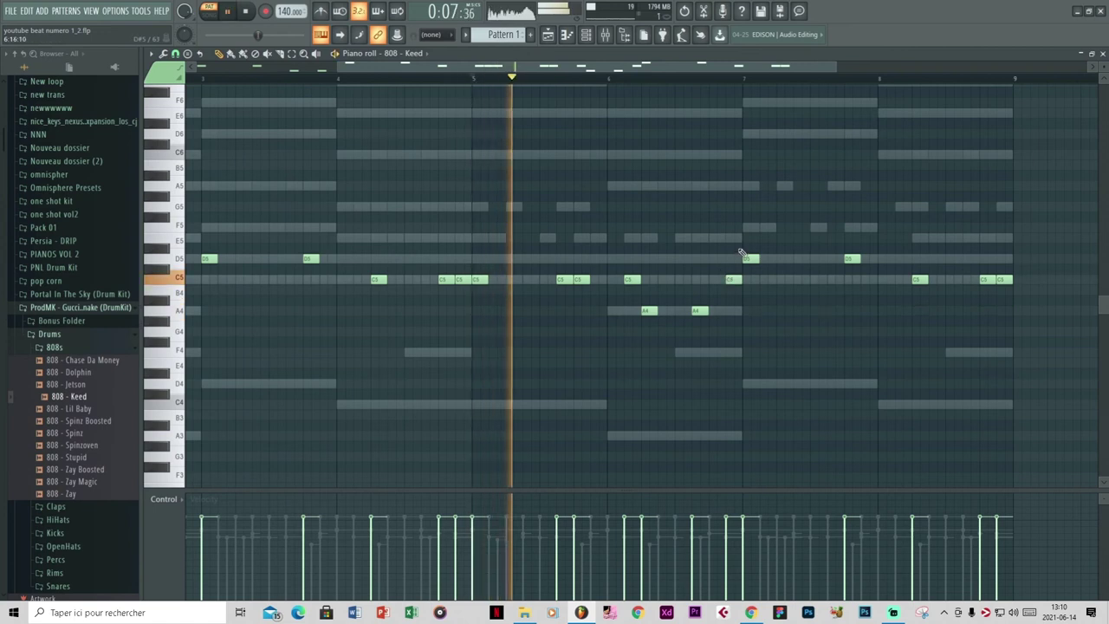
{"action": "scroll", "coordinate": [735, 258], "scroll_direction": "down", "scroll_amount": 2}
{"action": "scroll", "coordinate": [727, 278], "scroll_direction": "up", "scroll_amount": 3}
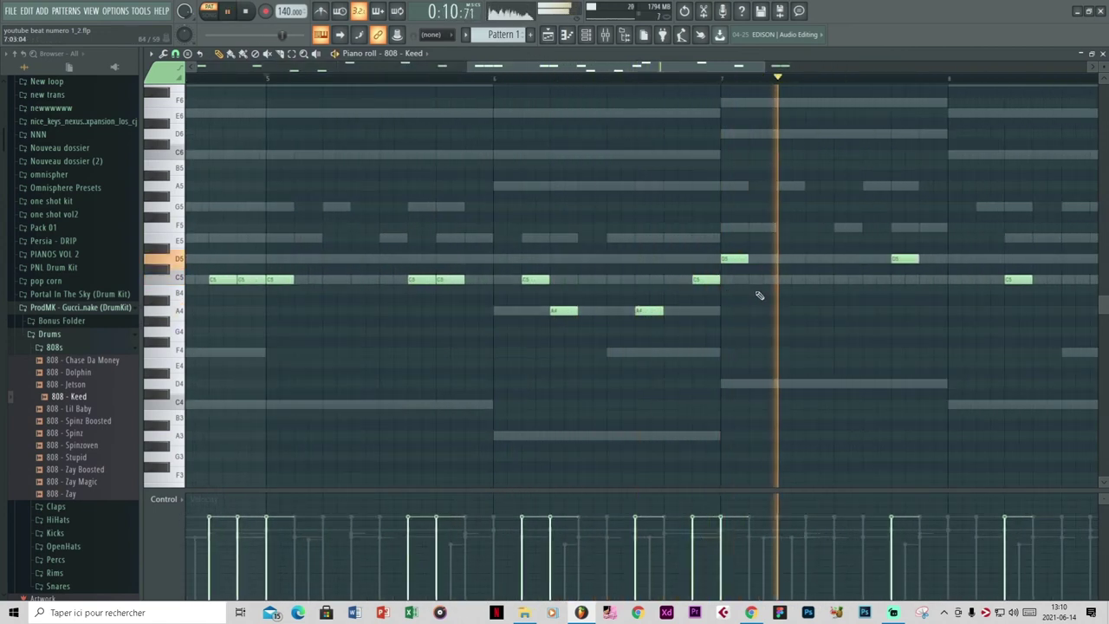
{"action": "scroll", "coordinate": [745, 291], "scroll_direction": "down", "scroll_amount": 4}
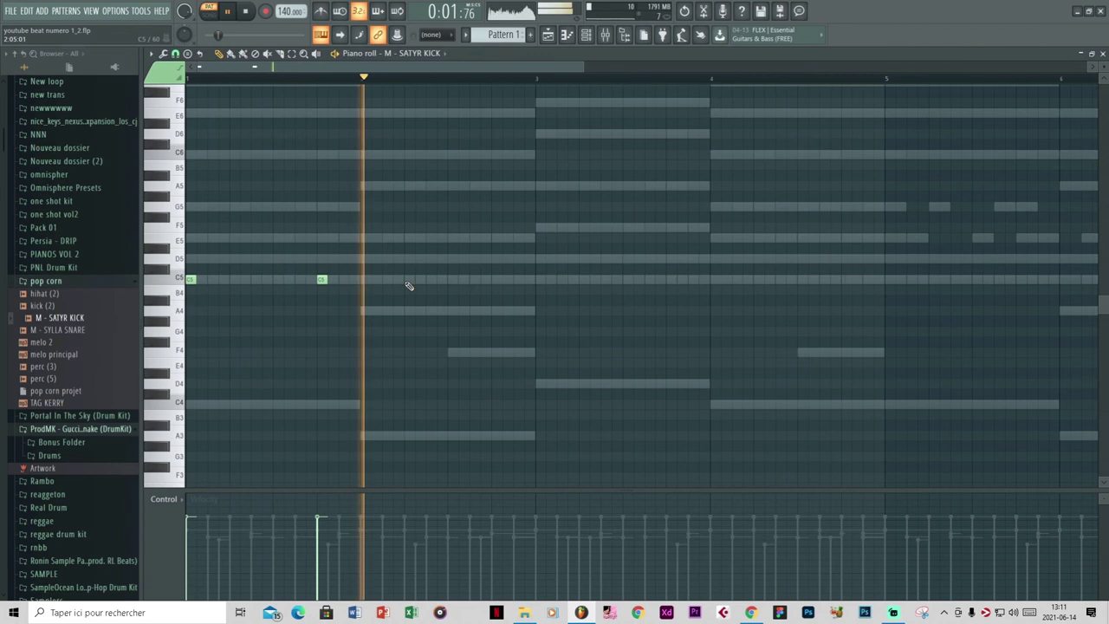
- Place short C5 kick hits through bars 1 to 4 in M - SATYR KICK's piano roll and duplicate them to fill eight bars
{"action": "left_click", "coordinate": [409, 279]}
{"action": "left_click", "coordinate": [474, 280]}
{"action": "key", "text": "space"}
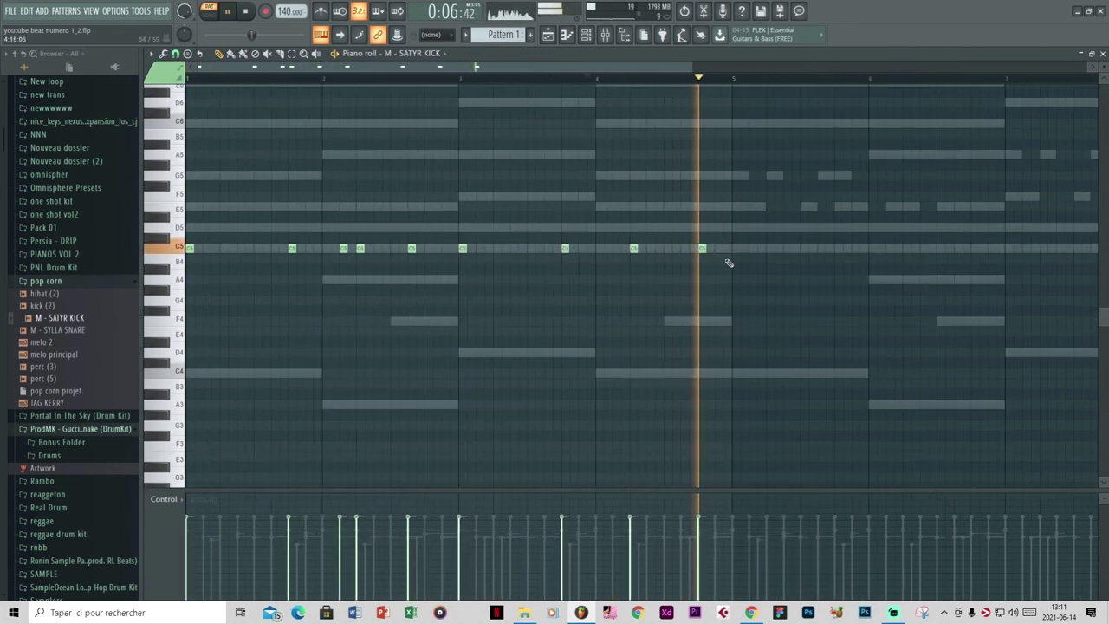
{"action": "left_click", "coordinate": [721, 249]}
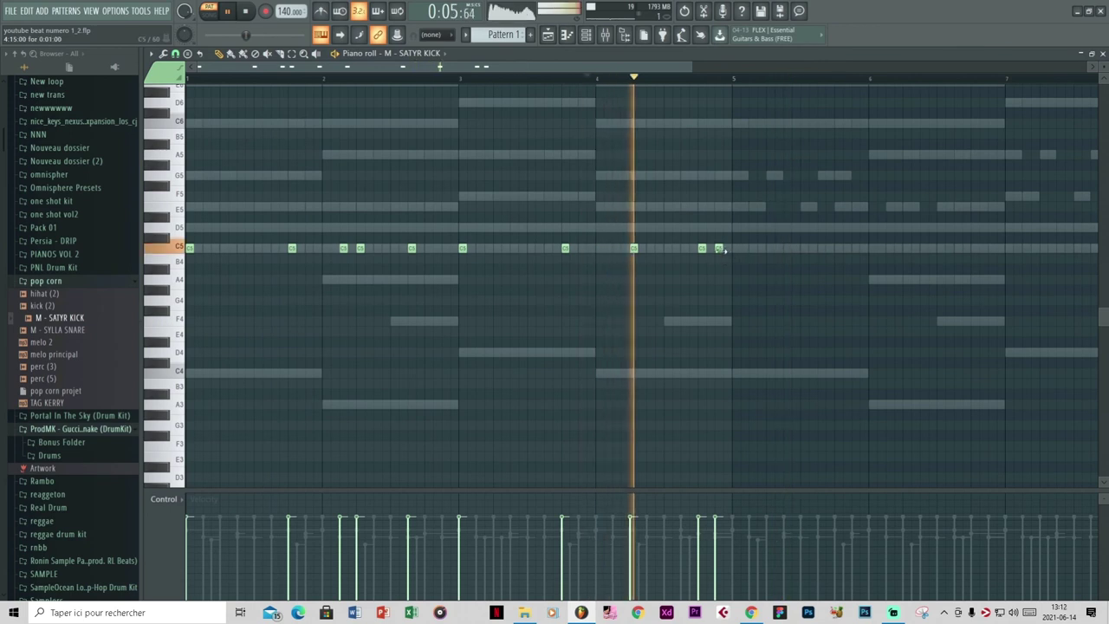
{"action": "key", "text": "ctrl+b"}
{"action": "left_click", "coordinate": [649, 302]}
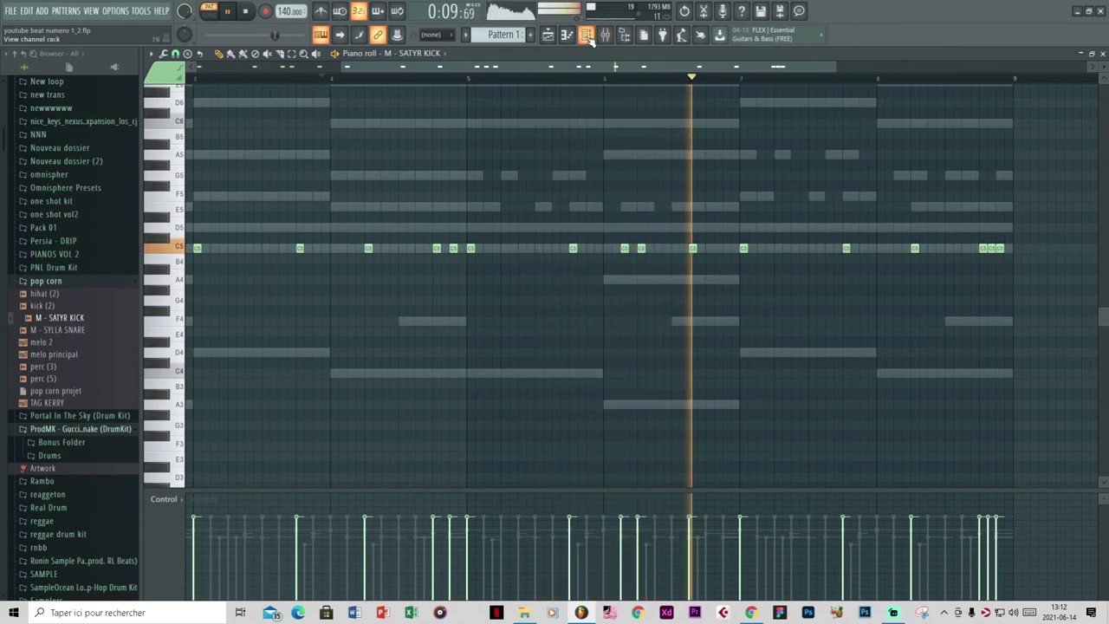
{"action": "left_click", "coordinate": [586, 36]}
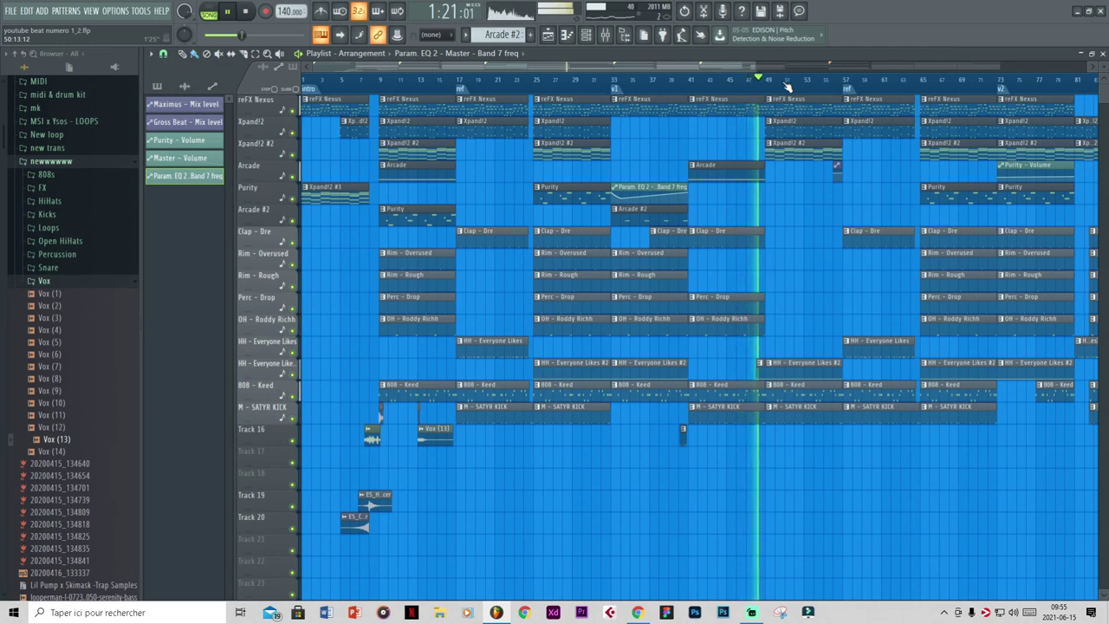
- Stop playback of the full arrangement in the playlist
{"action": "key", "text": "space"}
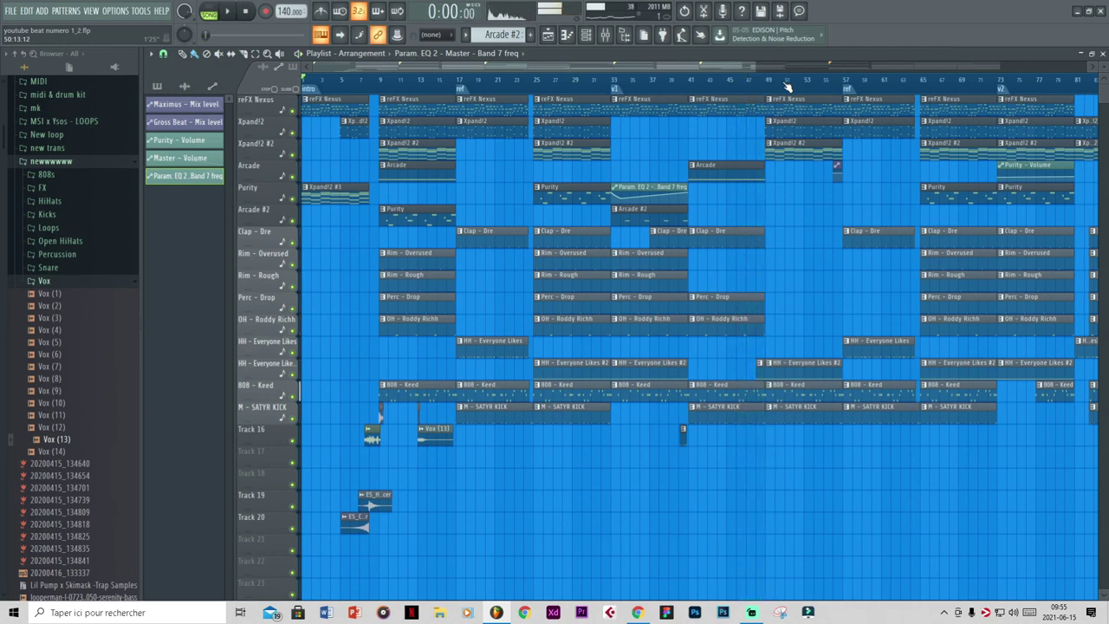